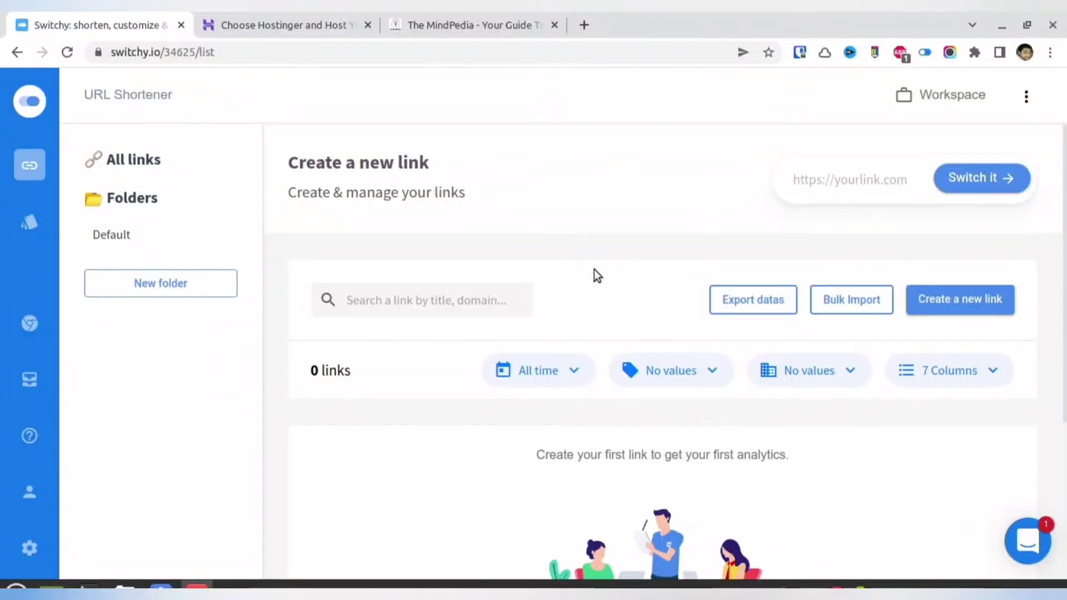
- Copy the themindpedia.com address and shorten it in Switchy with Switch it
{"action": "left_click", "coordinate": [450, 16]}
{"action": "left_click", "coordinate": [250, 52]}
{"action": "right_click", "coordinate": [249, 52]}
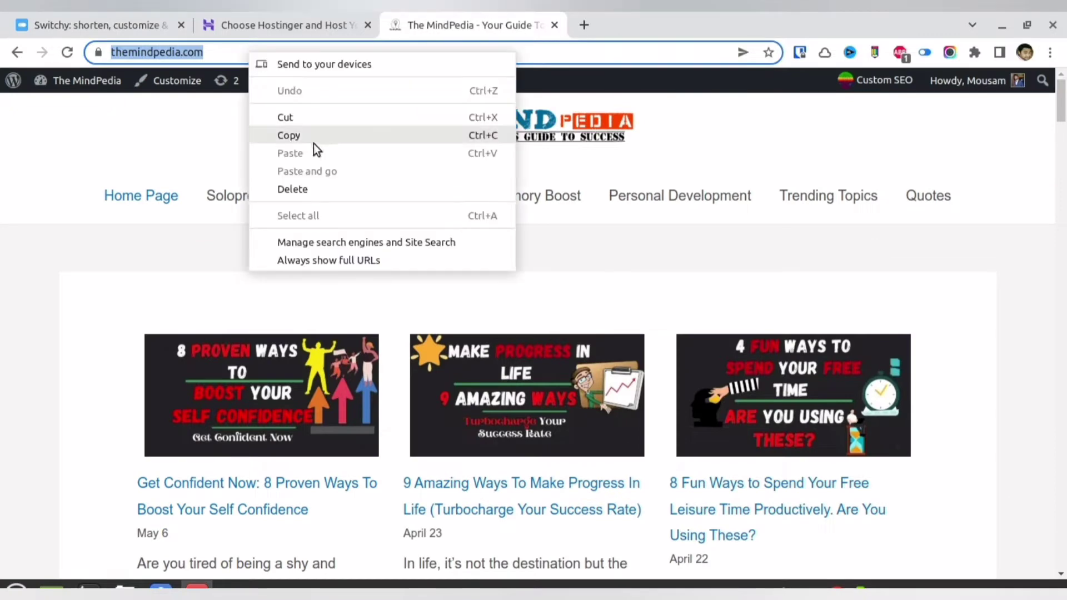
{"action": "left_click", "coordinate": [315, 139]}
{"action": "left_click", "coordinate": [95, 15]}
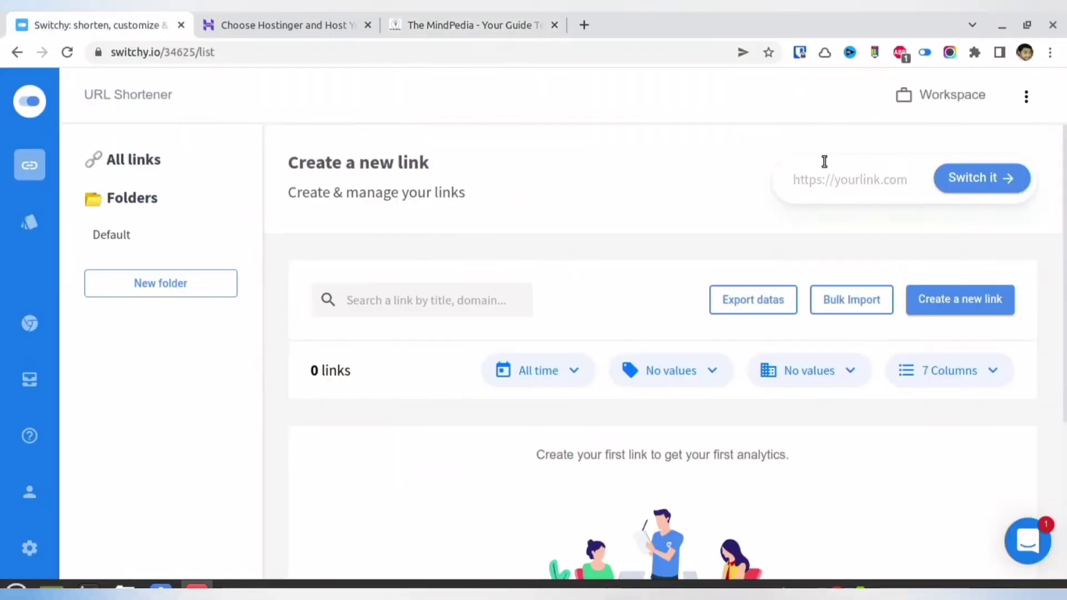
{"action": "left_click", "coordinate": [824, 185]}
{"action": "key", "text": "ctrl+v"}
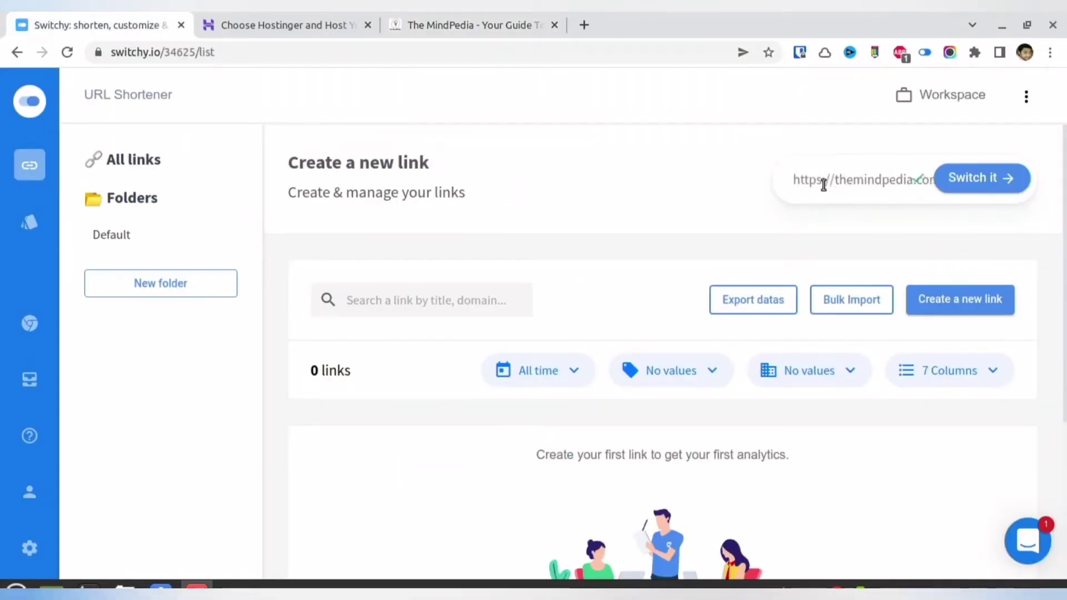
{"action": "left_click", "coordinate": [983, 178]}
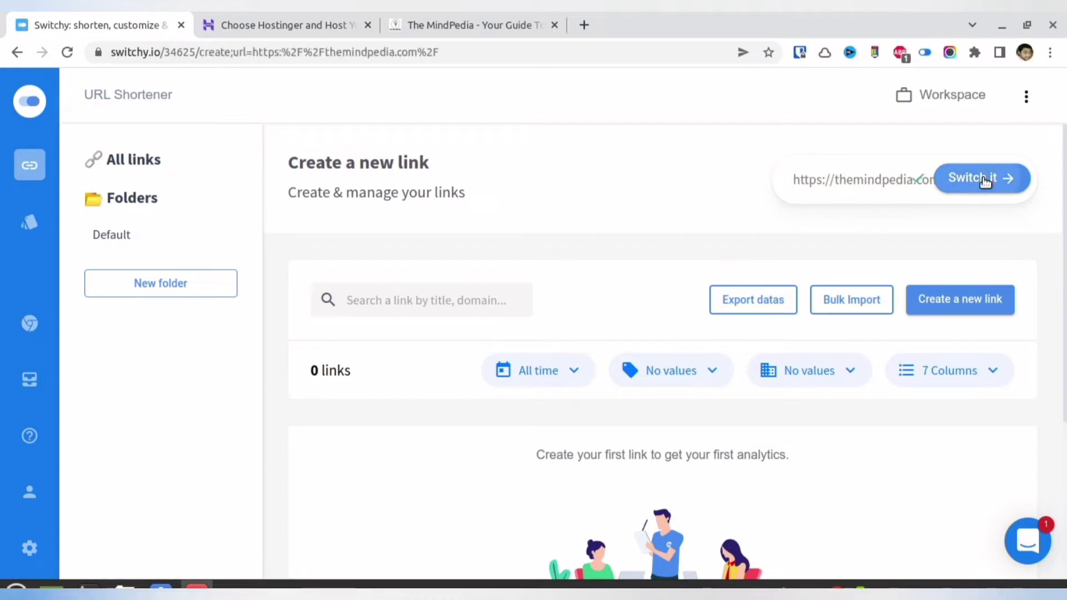
- Choose swiy.co as the short-link domain and try typing a custom link ending
{"action": "scroll", "coordinate": [678, 320], "scroll_direction": "down", "scroll_amount": 1}
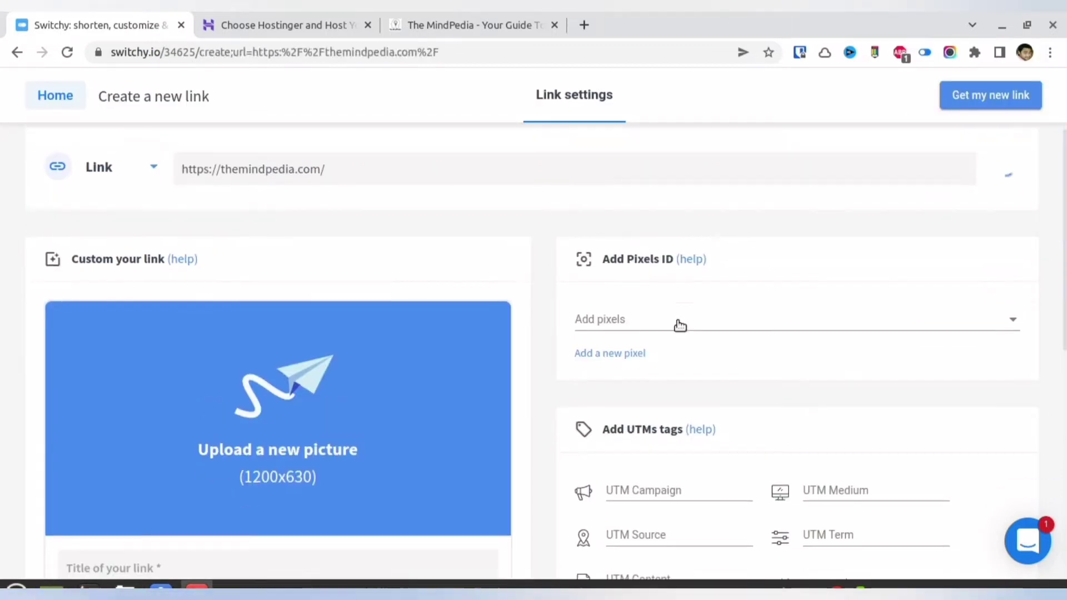
{"action": "scroll", "coordinate": [678, 321], "scroll_direction": "down", "scroll_amount": 2}
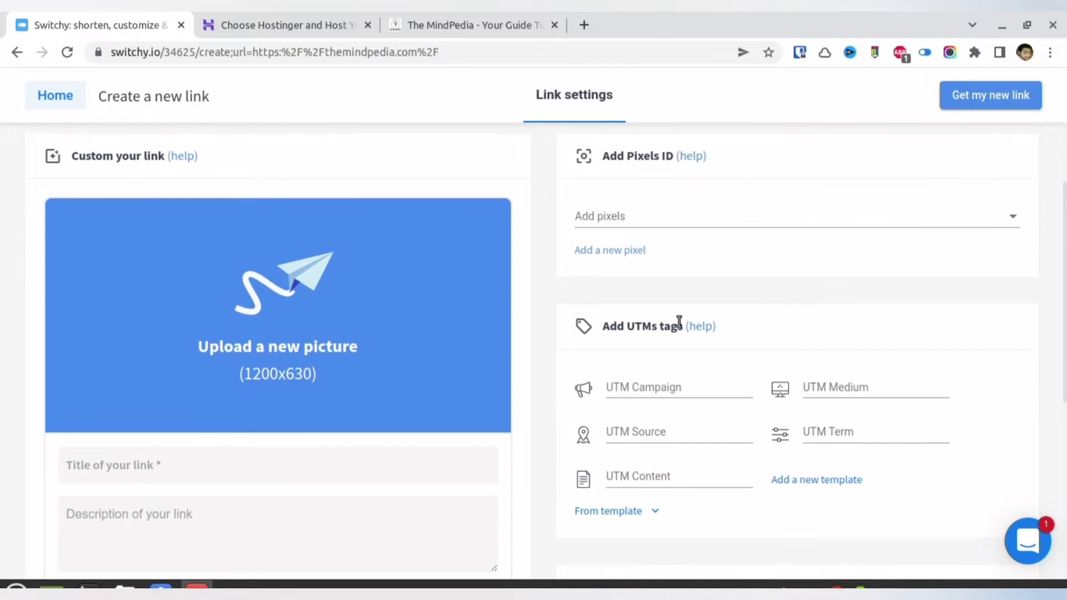
{"action": "scroll", "coordinate": [678, 322], "scroll_direction": "down", "scroll_amount": 6}
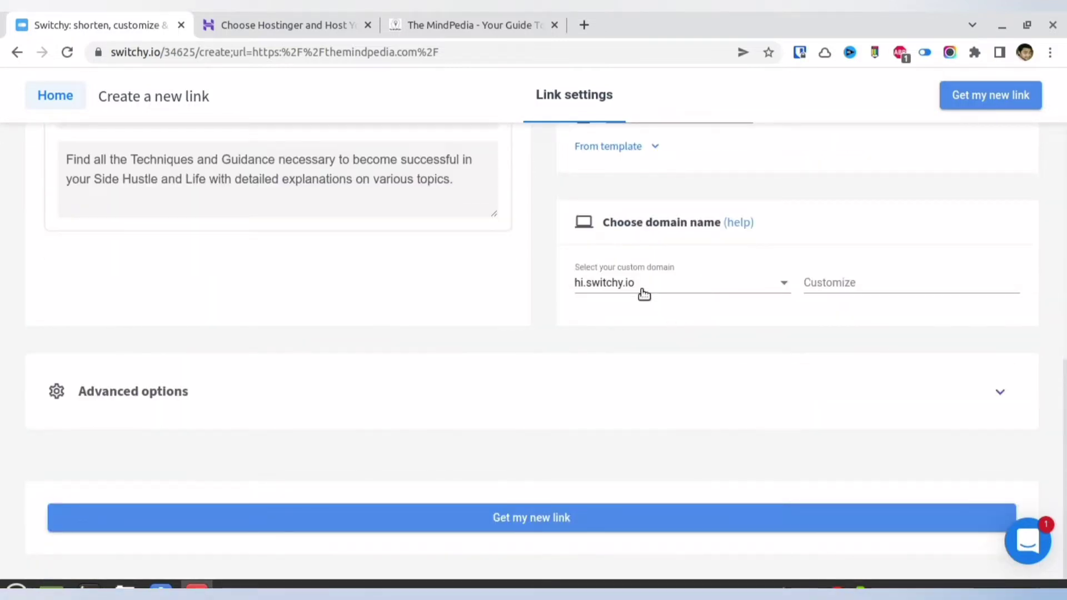
{"action": "left_click", "coordinate": [648, 289]}
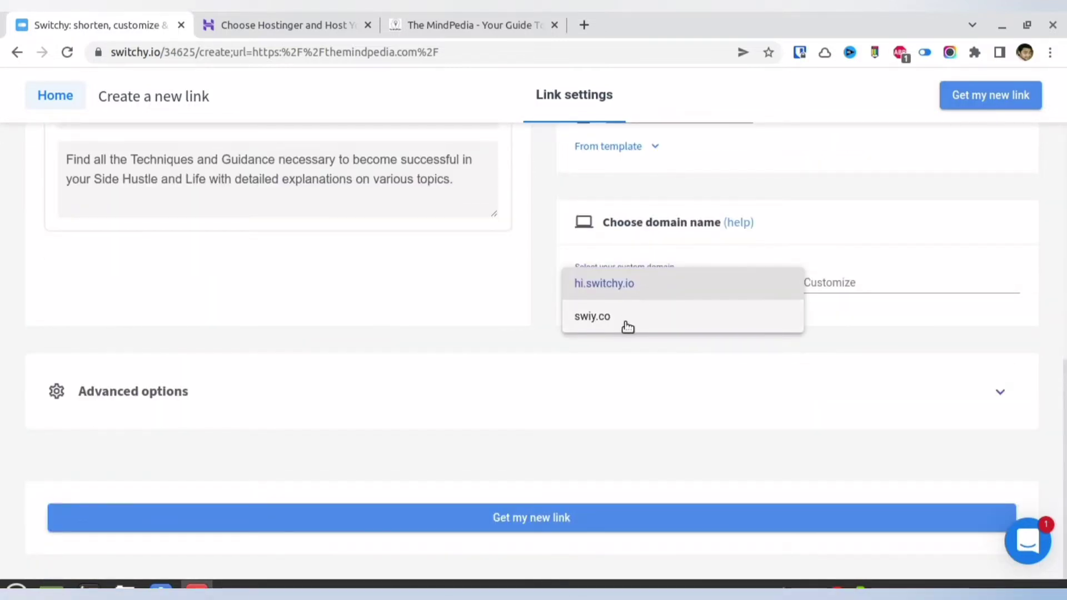
{"action": "left_click", "coordinate": [634, 288]}
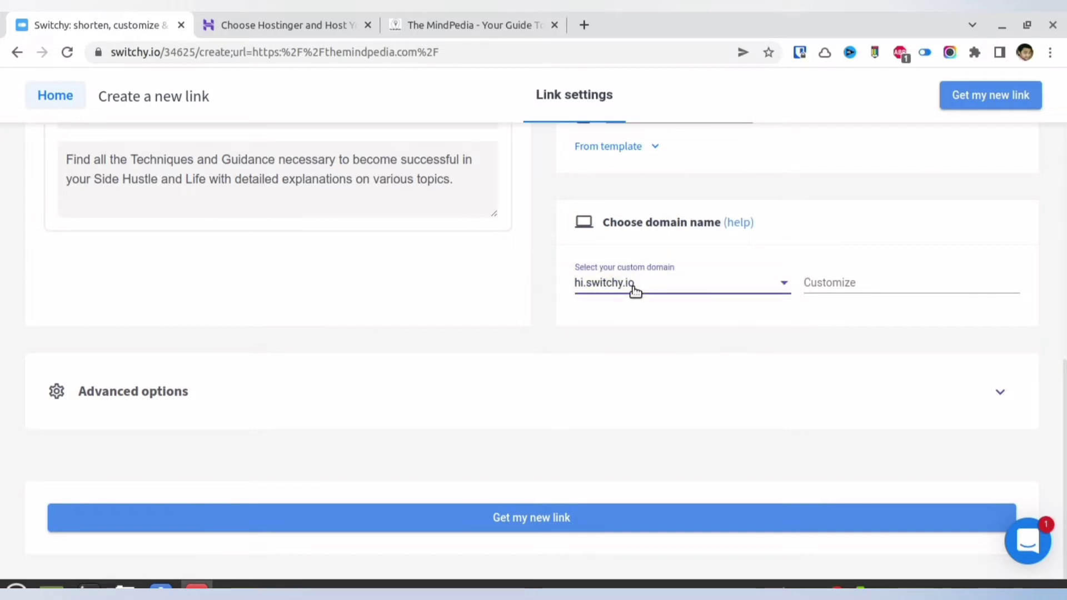
{"action": "left_click", "coordinate": [634, 288]}
{"action": "left_click", "coordinate": [609, 321]}
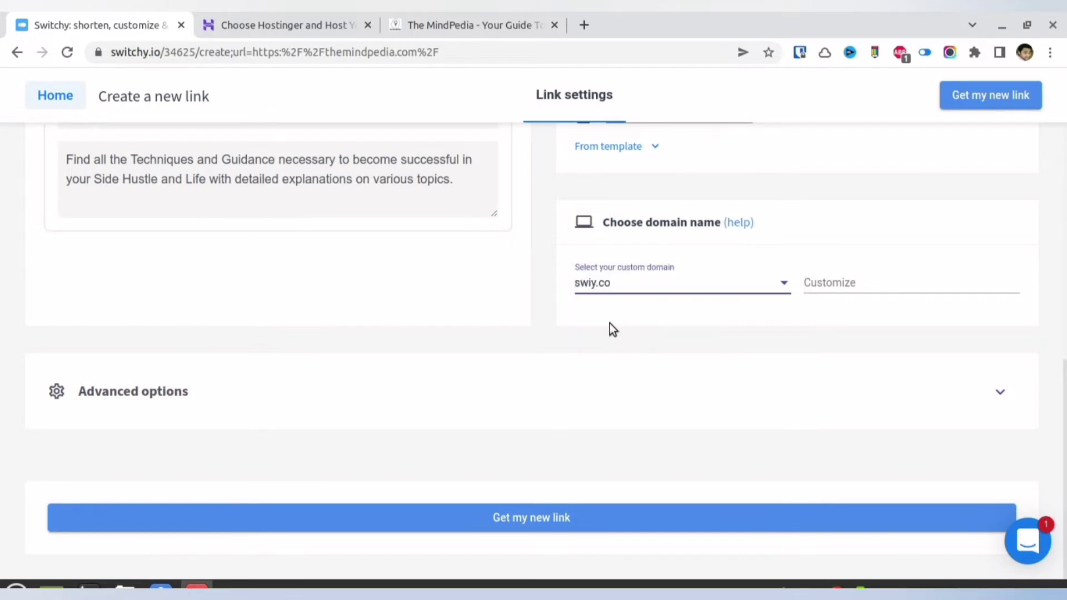
{"action": "left_click", "coordinate": [886, 283]}
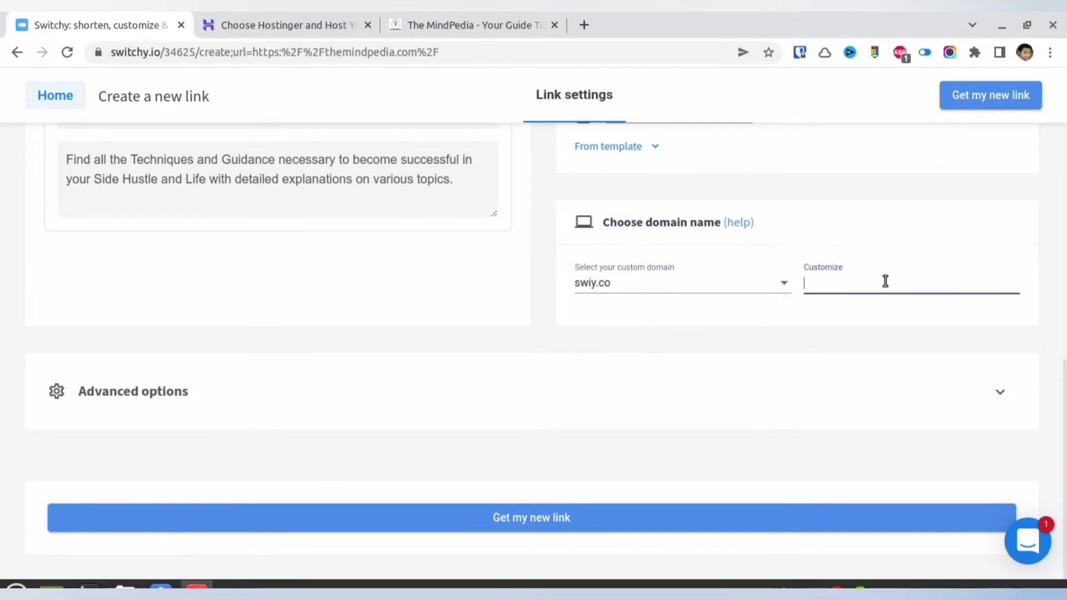
{"action": "type", "text": "hfh"}
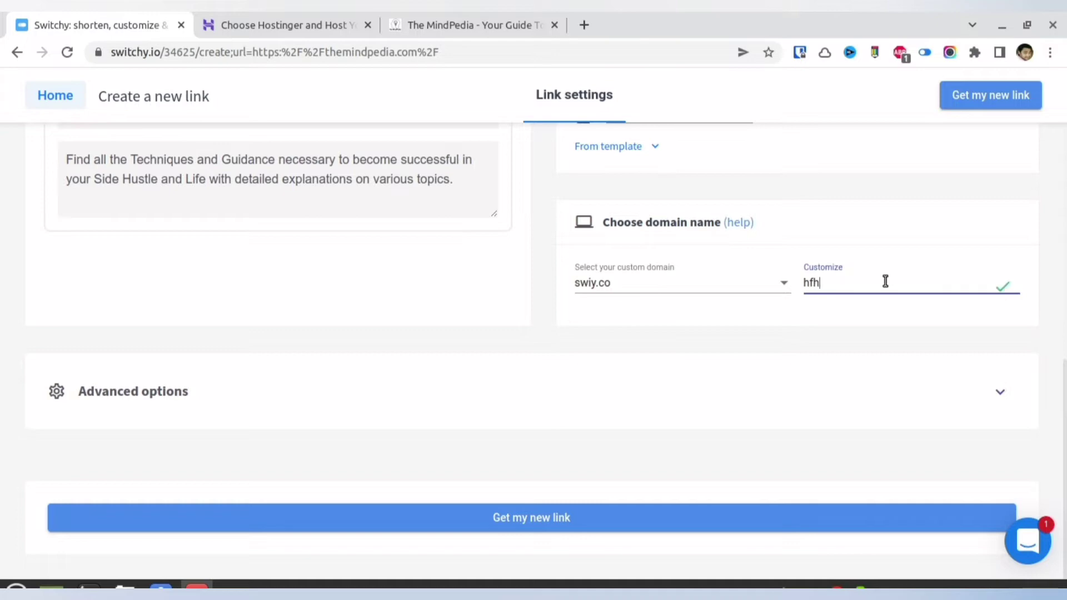
{"action": "key", "text": "BackSpace"}
{"action": "scroll", "coordinate": [522, 368], "scroll_direction": "up", "scroll_amount": 10}
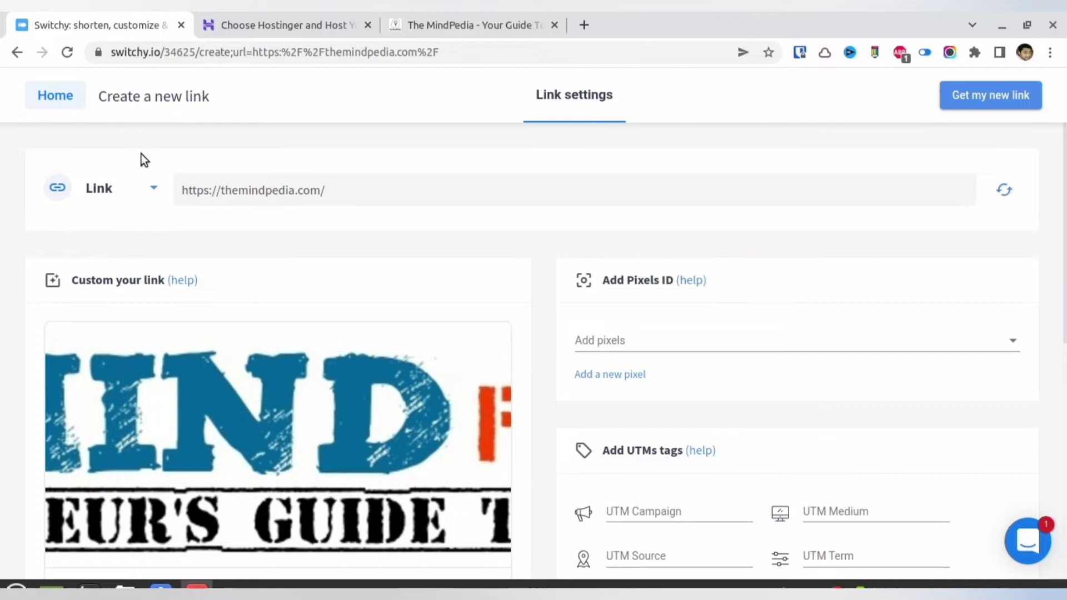
- Leave the draft link for Home and go to Switchy's Settings > Custom domains
{"action": "left_click", "coordinate": [58, 103]}
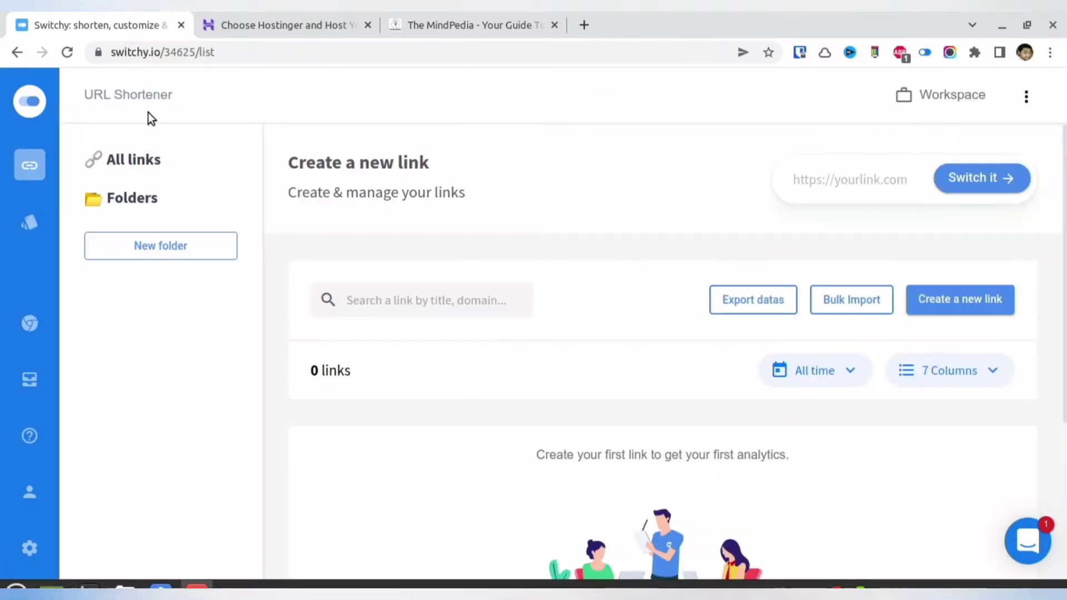
{"action": "left_click", "coordinate": [502, 14]}
{"action": "left_click", "coordinate": [120, 23]}
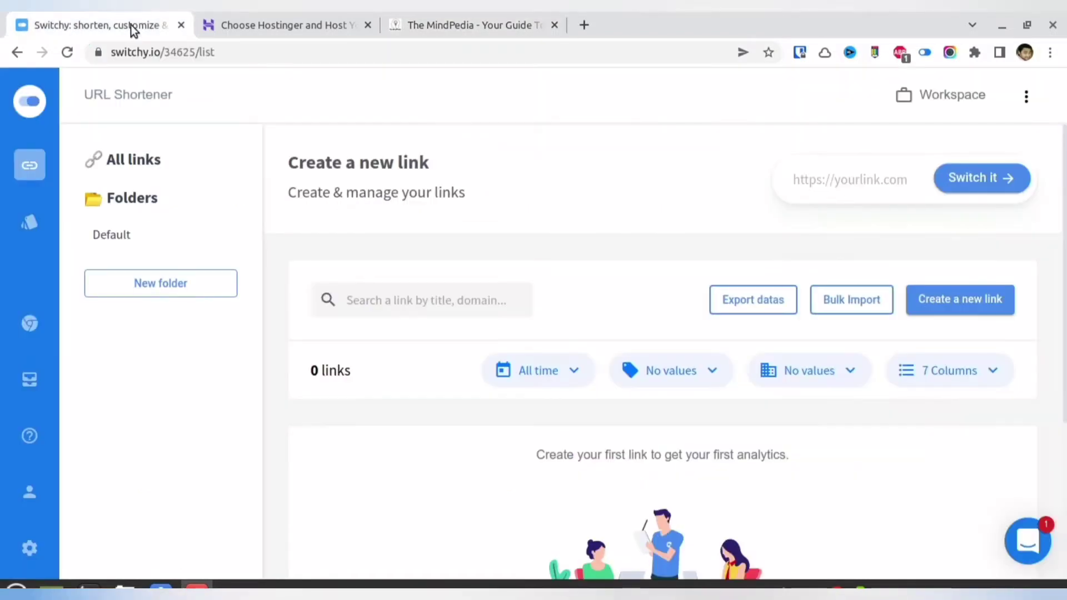
{"action": "left_click", "coordinate": [30, 548]}
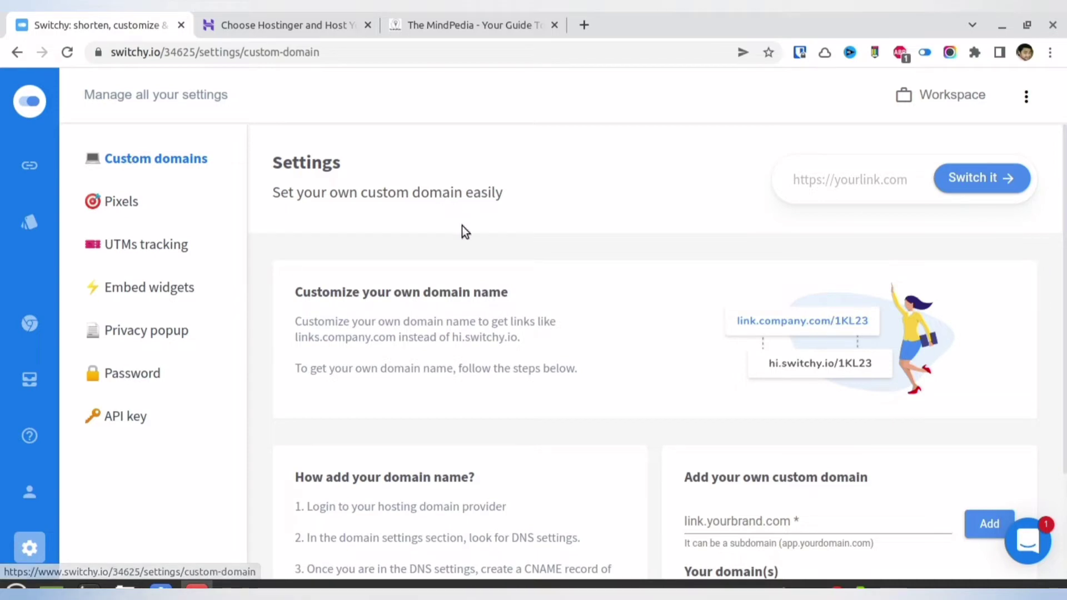
{"action": "scroll", "coordinate": [465, 231], "scroll_direction": "down", "scroll_amount": 3}
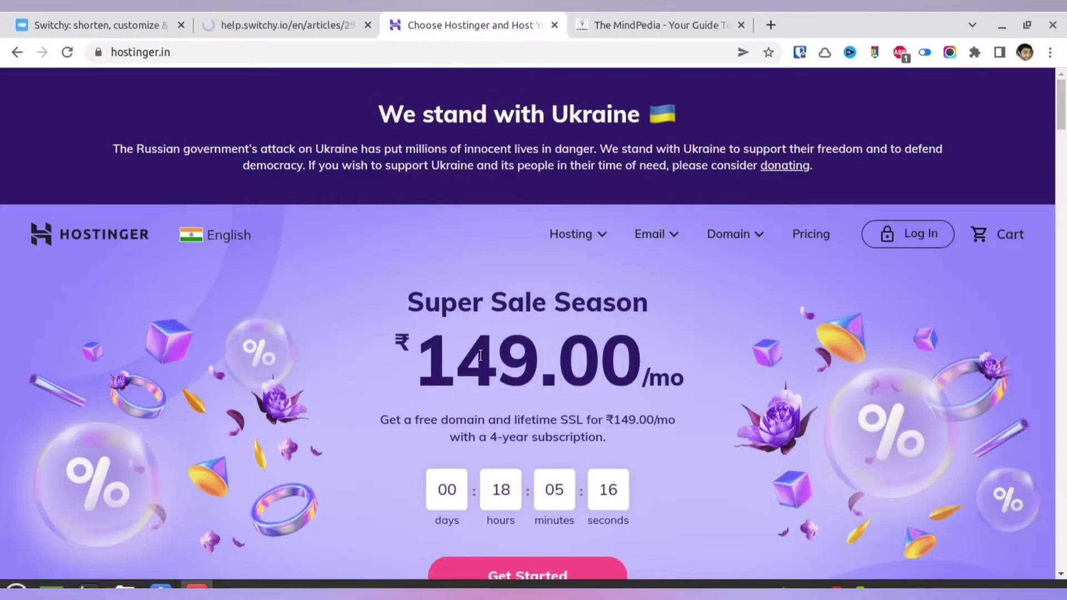
{"action": "left_click", "coordinate": [274, 11]}
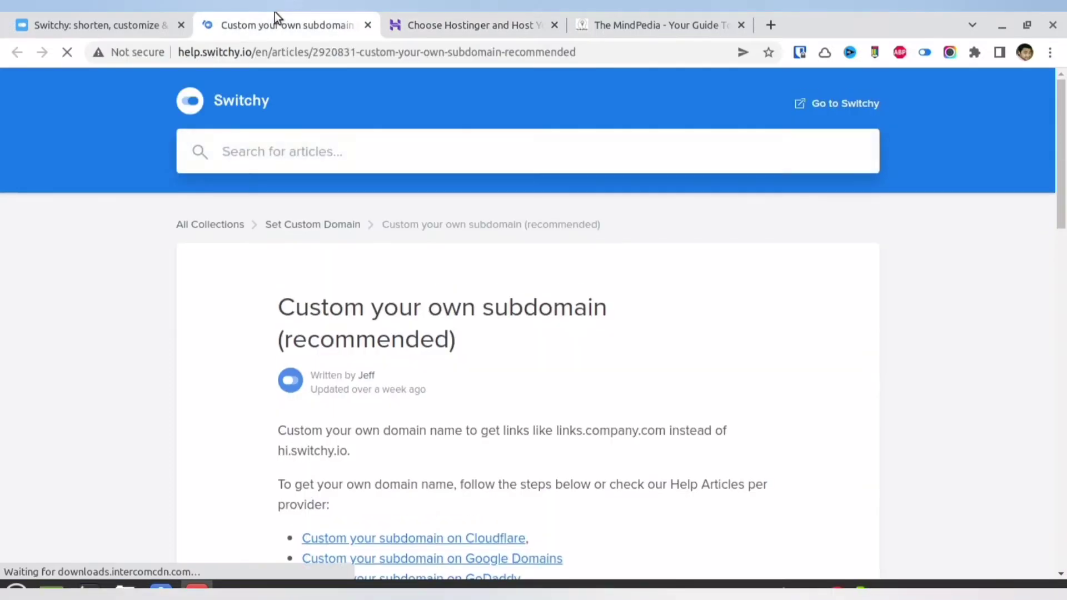
{"action": "scroll", "coordinate": [355, 206], "scroll_direction": "down", "scroll_amount": 2}
{"action": "scroll", "coordinate": [360, 214], "scroll_direction": "down", "scroll_amount": 5}
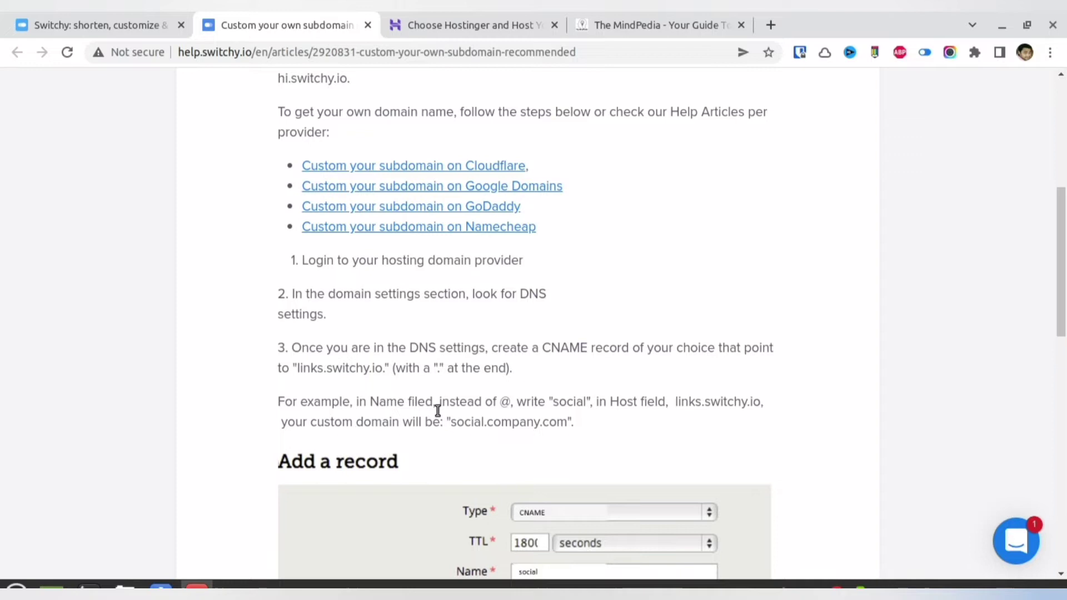
{"action": "scroll", "coordinate": [438, 411], "scroll_direction": "down", "scroll_amount": 1}
{"action": "left_click", "coordinate": [443, 12]}
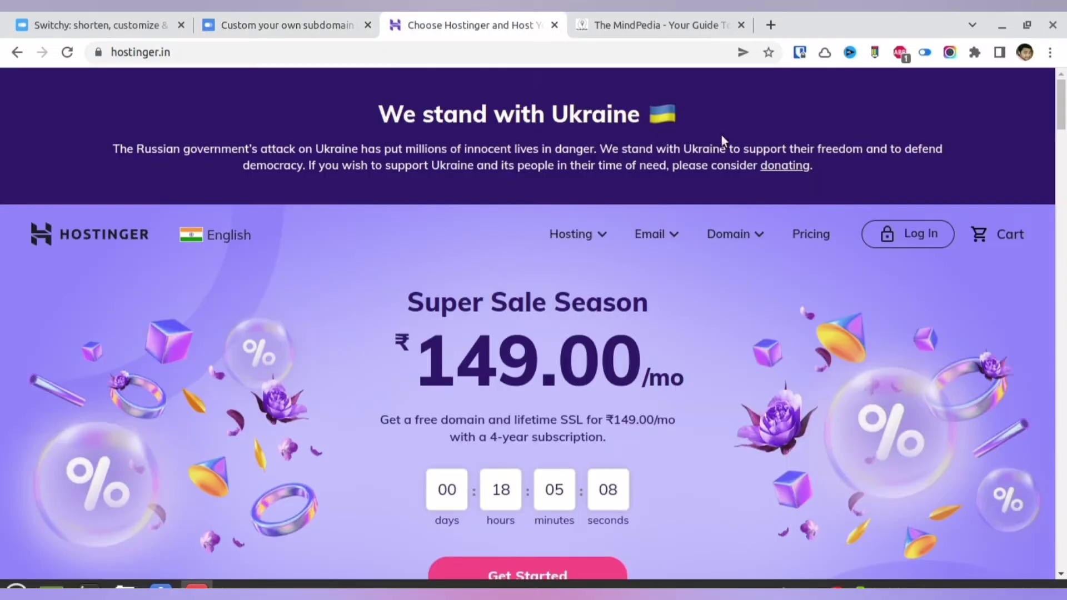
- Log in to Hostinger with Google and reach themindpedia.com's DNS / Nameservers page
{"action": "left_click", "coordinate": [942, 237]}
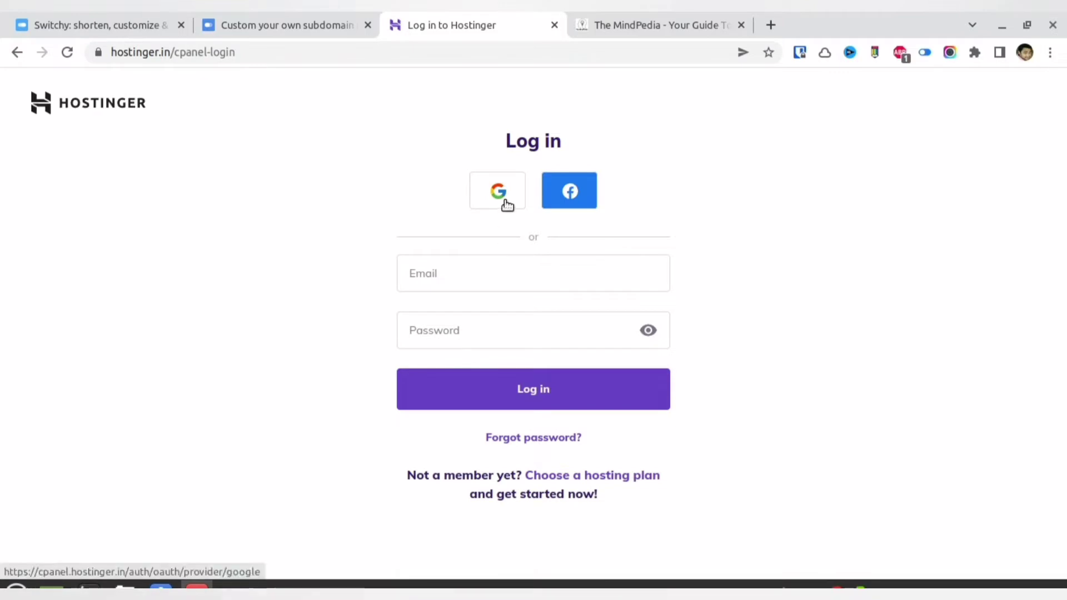
{"action": "left_click", "coordinate": [506, 203]}
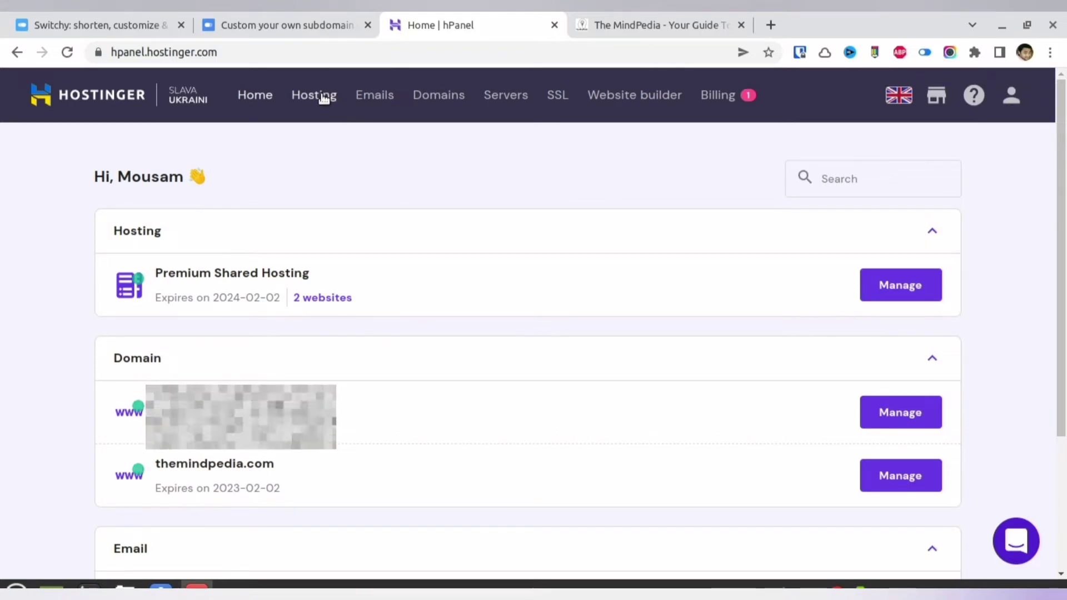
{"action": "left_click", "coordinate": [447, 99]}
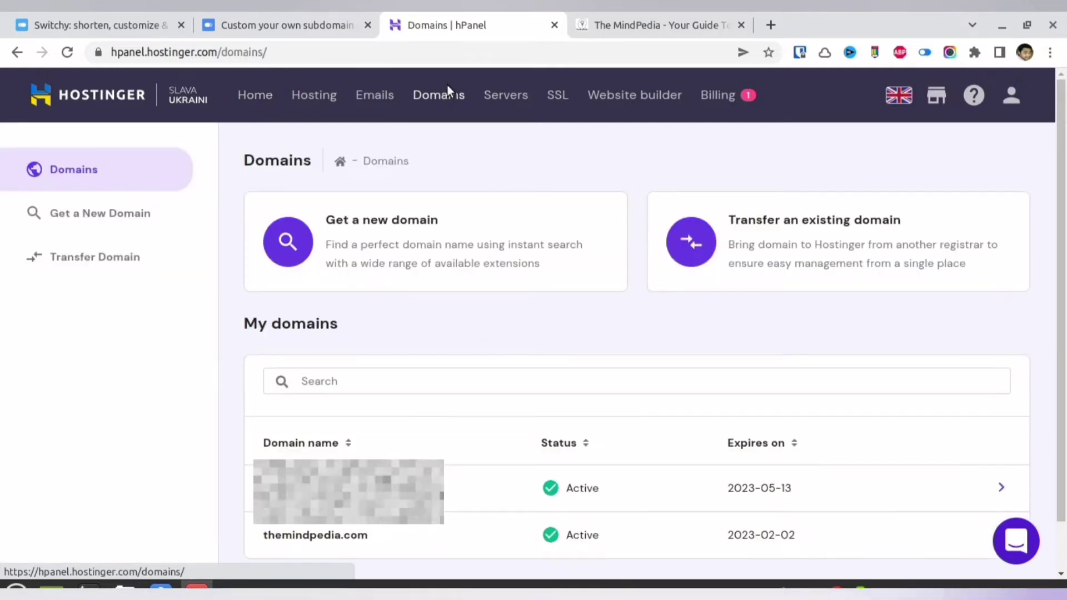
{"action": "scroll", "coordinate": [393, 234], "scroll_direction": "down", "scroll_amount": 1}
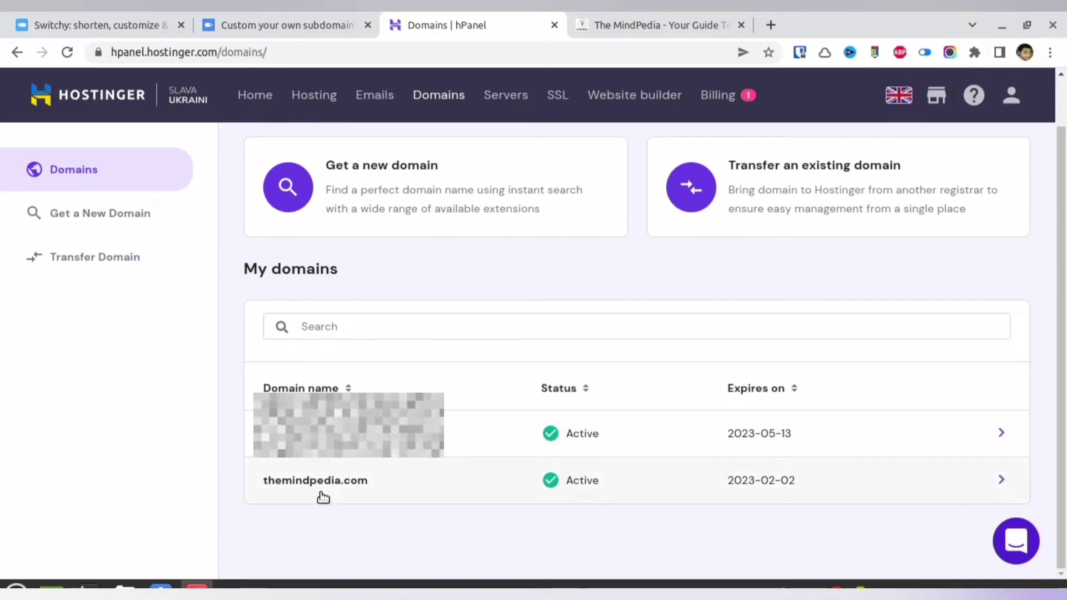
{"action": "left_click", "coordinate": [340, 486]}
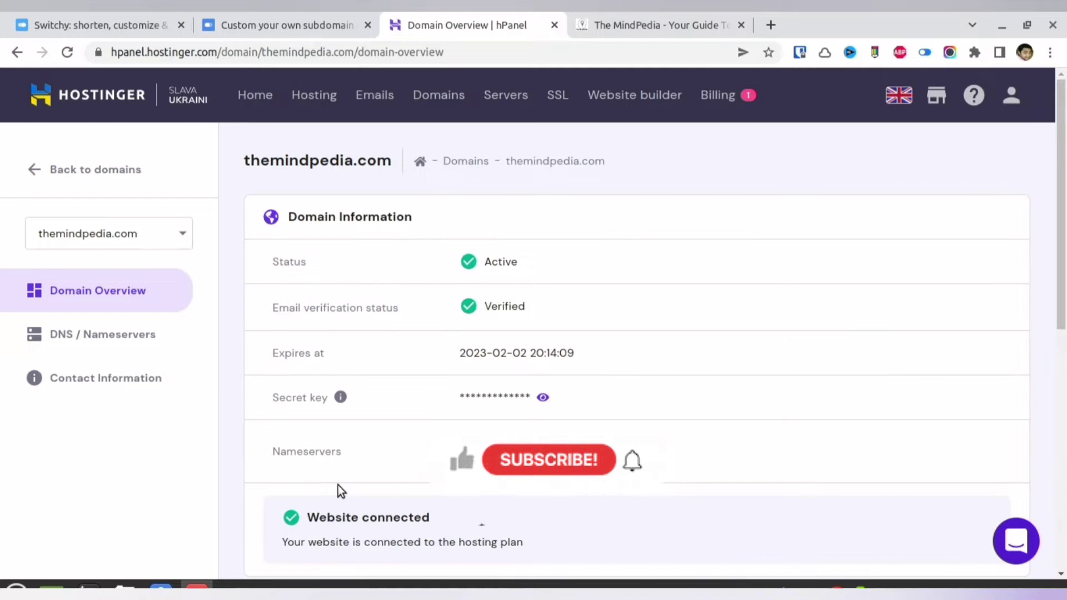
{"action": "left_click", "coordinate": [99, 350]}
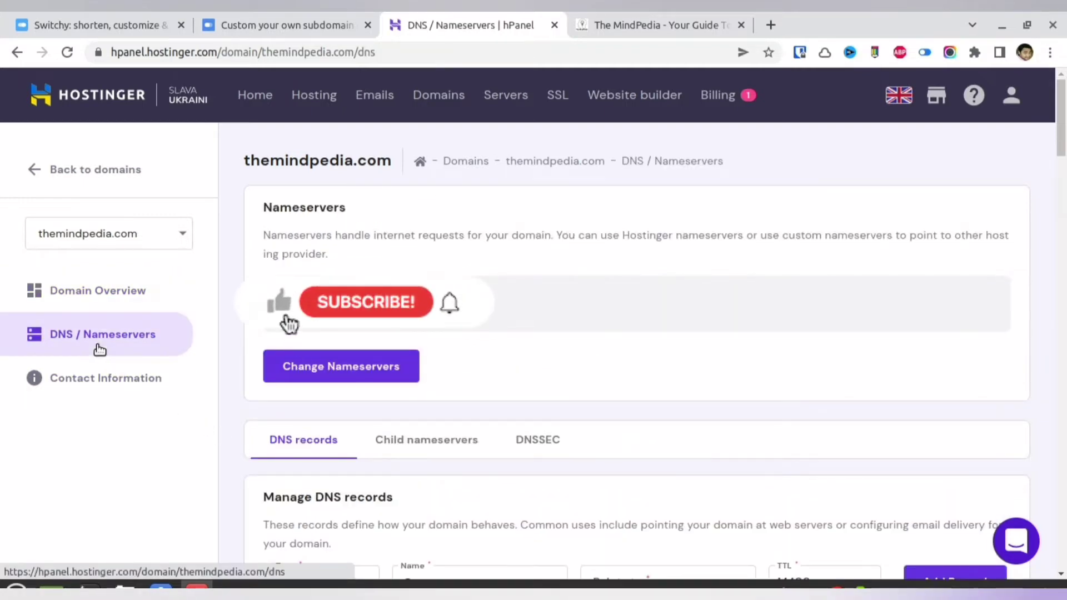
{"action": "left_click", "coordinate": [237, 15]}
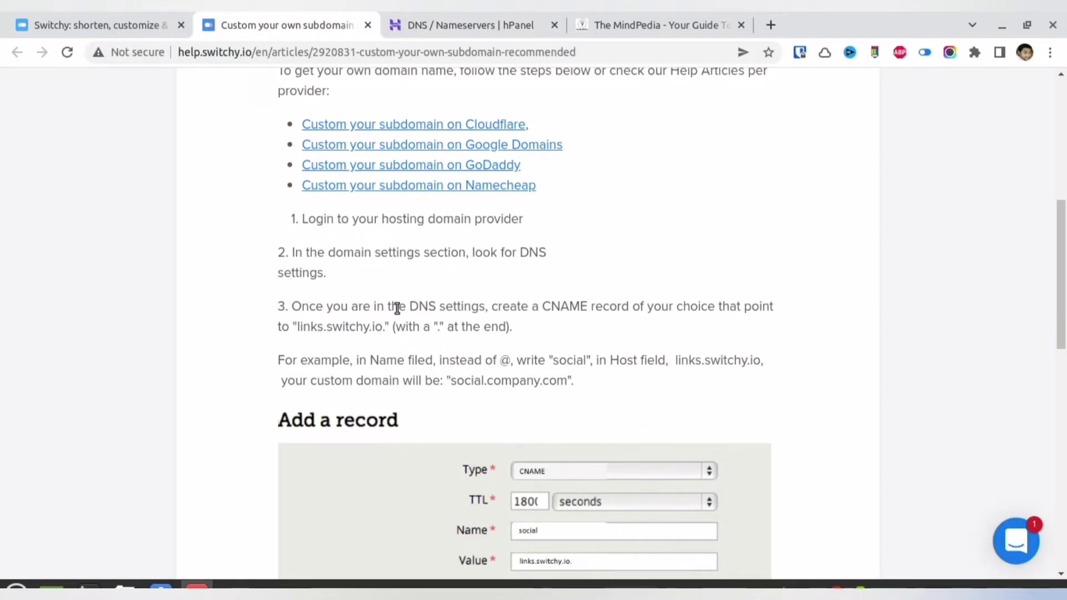
- Copy the CNAME target links.switchy.io from step 3 of the help article
{"action": "left_click_drag", "start_coordinate": [491, 306], "coordinate": [630, 306]}
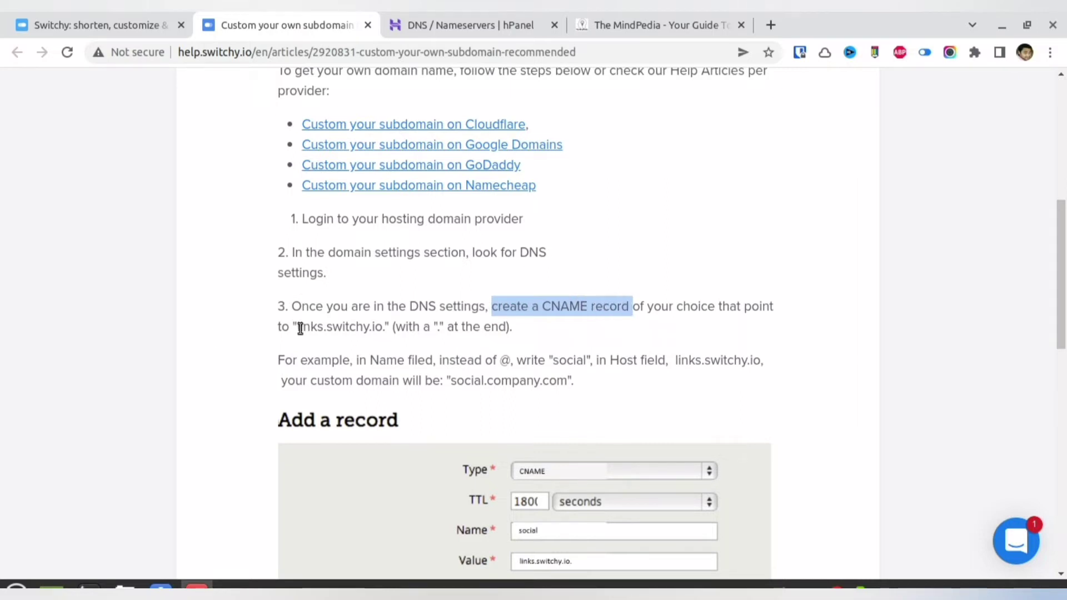
{"action": "left_click_drag", "start_coordinate": [300, 329], "coordinate": [304, 329]}
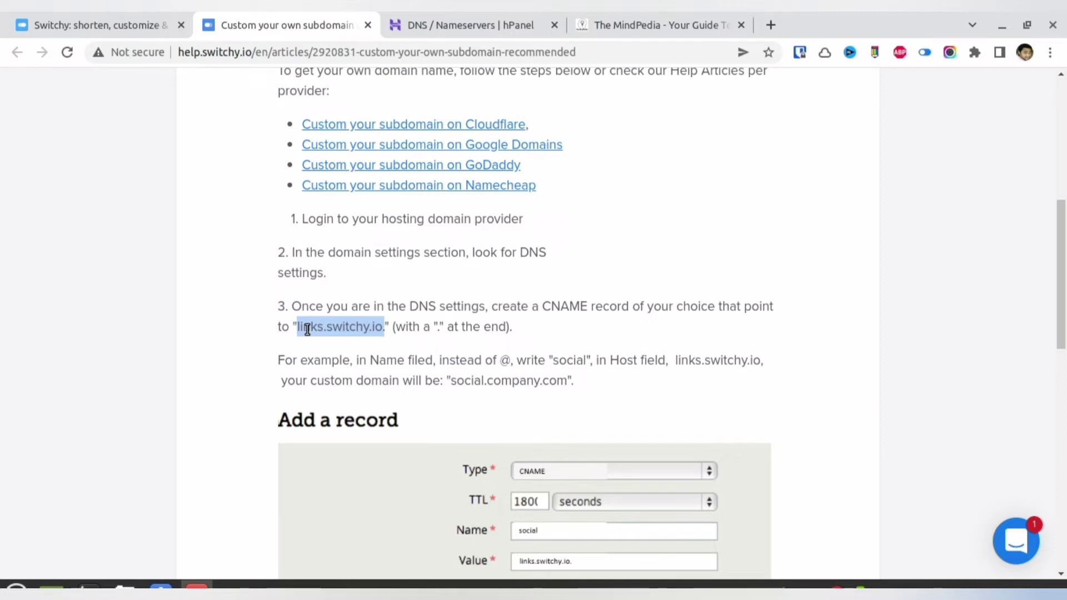
{"action": "right_click", "coordinate": [307, 329]}
{"action": "left_click", "coordinate": [356, 346]}
{"action": "left_click", "coordinate": [457, 14]}
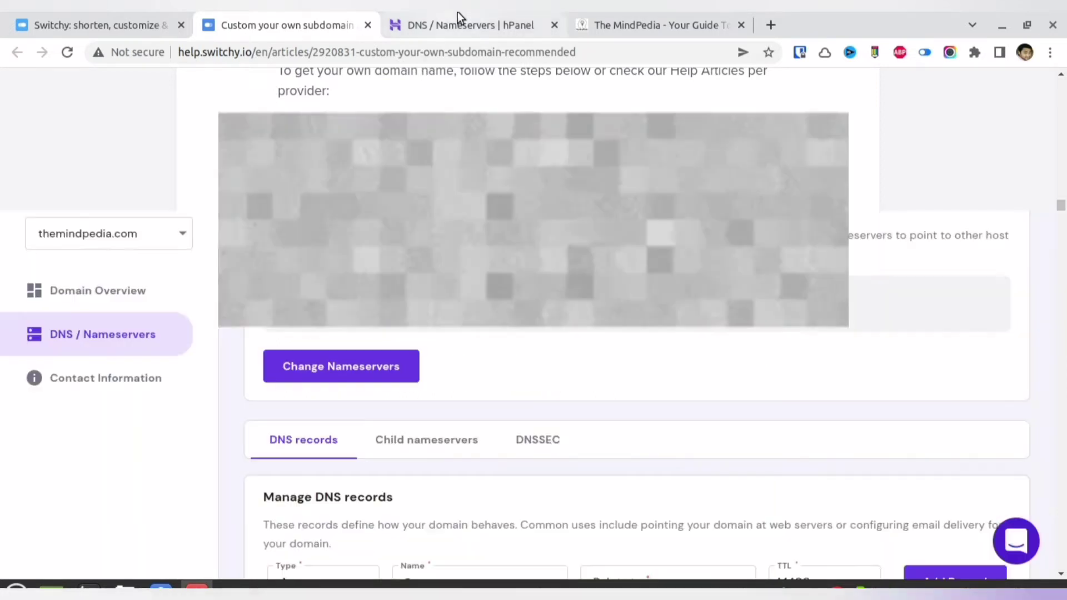
{"action": "scroll", "coordinate": [338, 427], "scroll_direction": "down", "scroll_amount": 4}
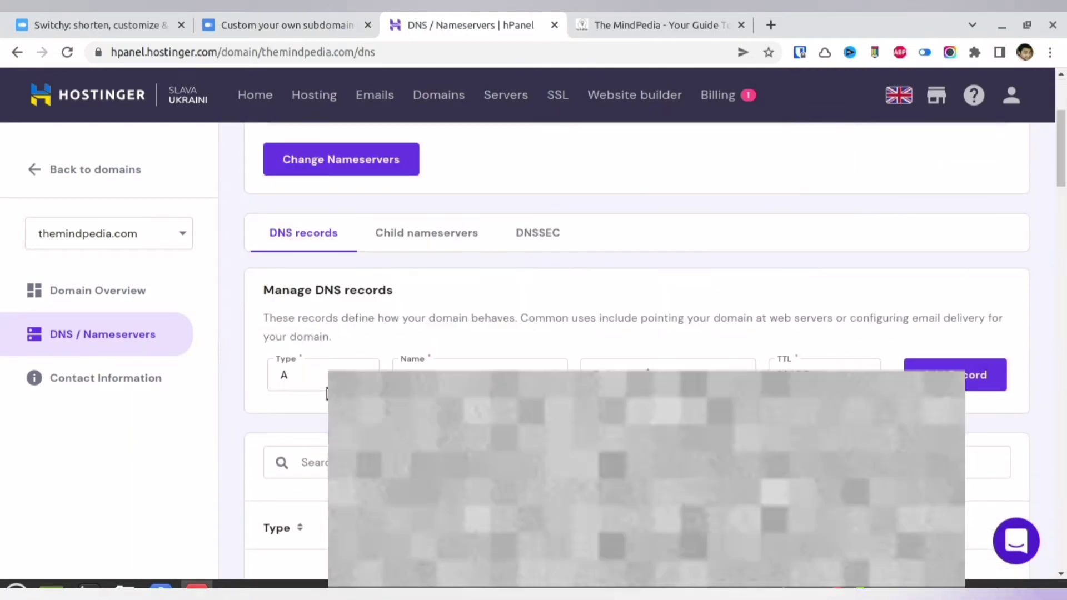
- Start a new hPanel DNS record with type CNAME and name go
{"action": "scroll", "coordinate": [289, 388], "scroll_direction": "down", "scroll_amount": 4}
{"action": "scroll", "coordinate": [239, 374], "scroll_direction": "up", "scroll_amount": 3}
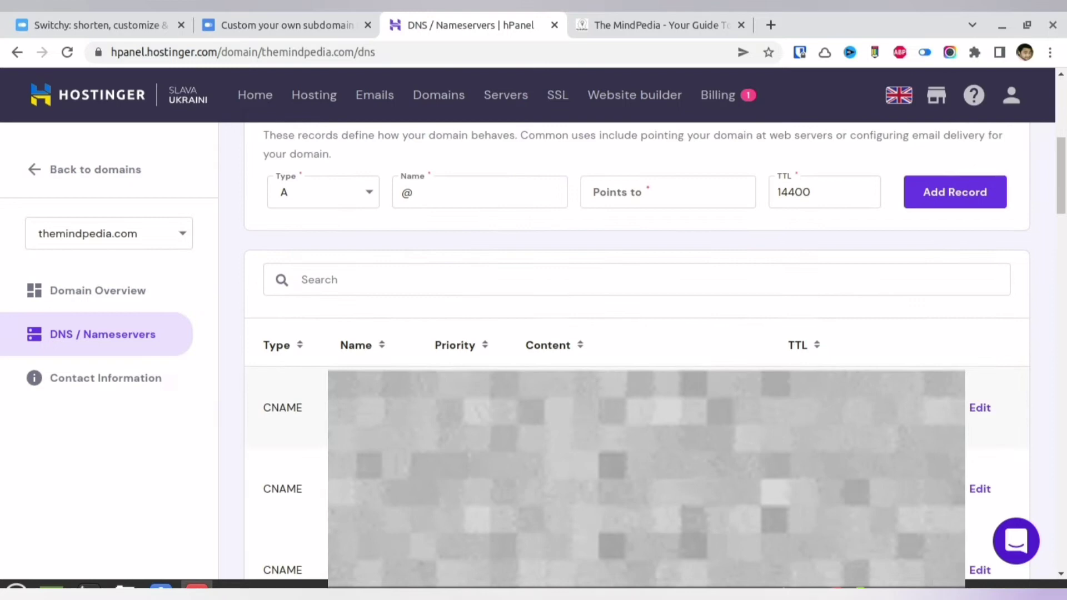
{"action": "left_click", "coordinate": [358, 331]}
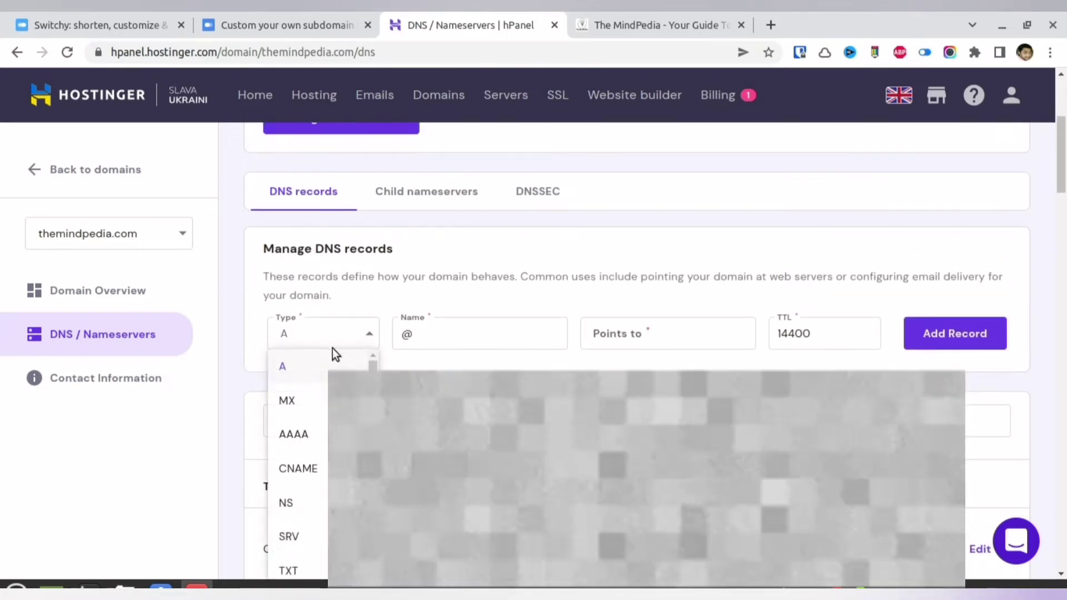
{"action": "scroll", "coordinate": [300, 436], "scroll_direction": "down", "scroll_amount": 1}
{"action": "left_click", "coordinate": [300, 432]}
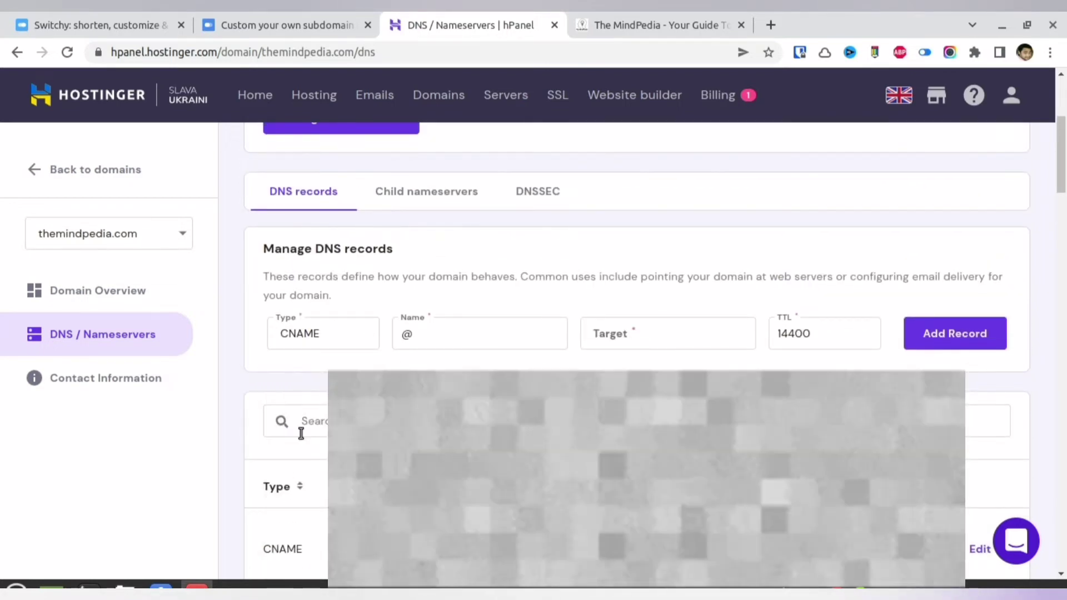
{"action": "left_click", "coordinate": [456, 332]}
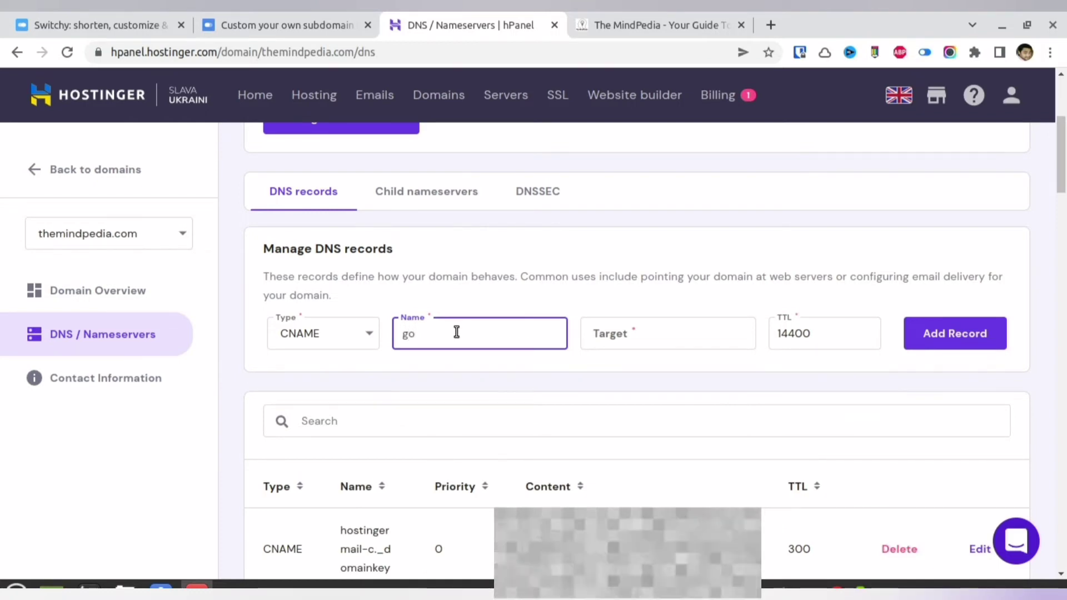
{"action": "left_click", "coordinate": [242, 13]}
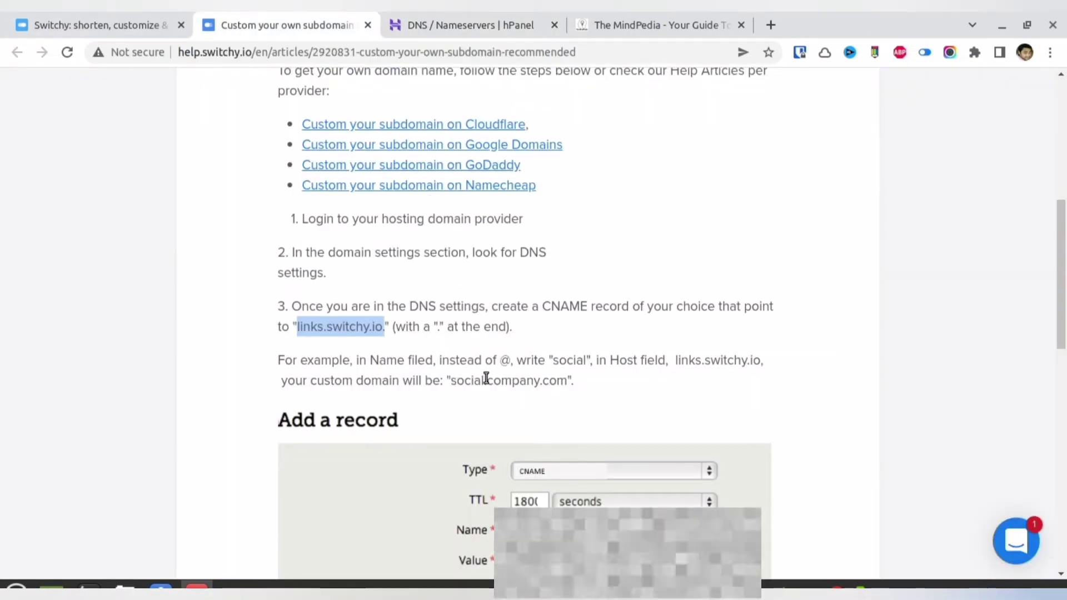
- Set the record name to go and paste links.switchy.io. as its target
{"action": "left_click", "coordinate": [426, 22]}
{"action": "key", "text": "BackSpace"}
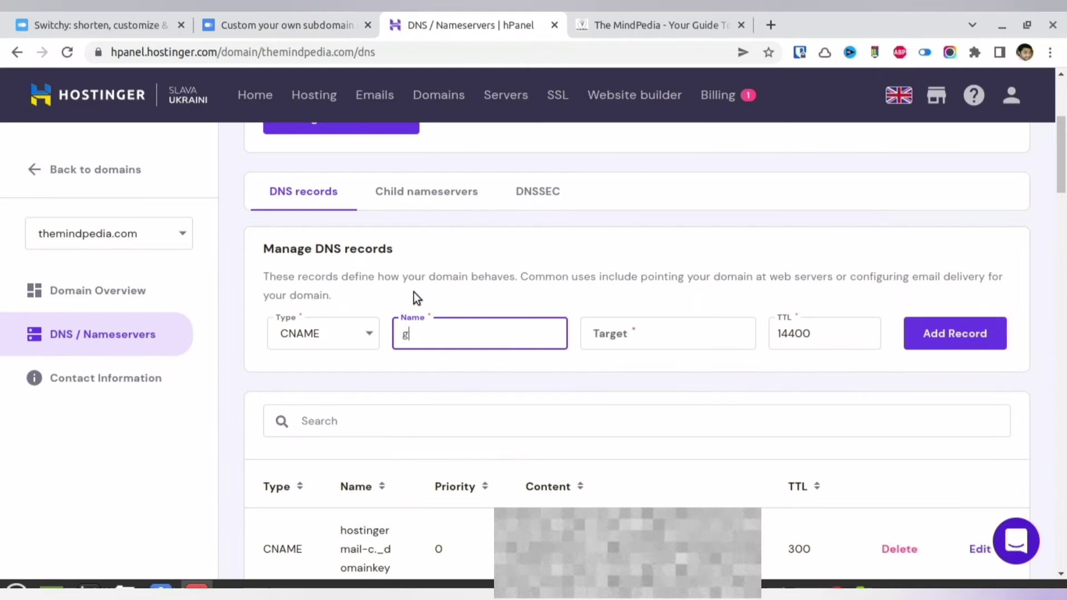
{"action": "key", "text": "BackSpace"}
{"action": "type", "text": "social"}
{"action": "key", "text": "BackSpace"}
{"action": "key", "text": "BackSpace"}
{"action": "key", "text": "BackSpace"}
{"action": "key", "text": "BackSpace"}
{"action": "key", "text": "BackSpace"}
{"action": "key", "text": "BackSpace"}
{"action": "type", "text": "go"}
{"action": "left_click", "coordinate": [622, 336]}
{"action": "key", "text": "ctrl+v"}
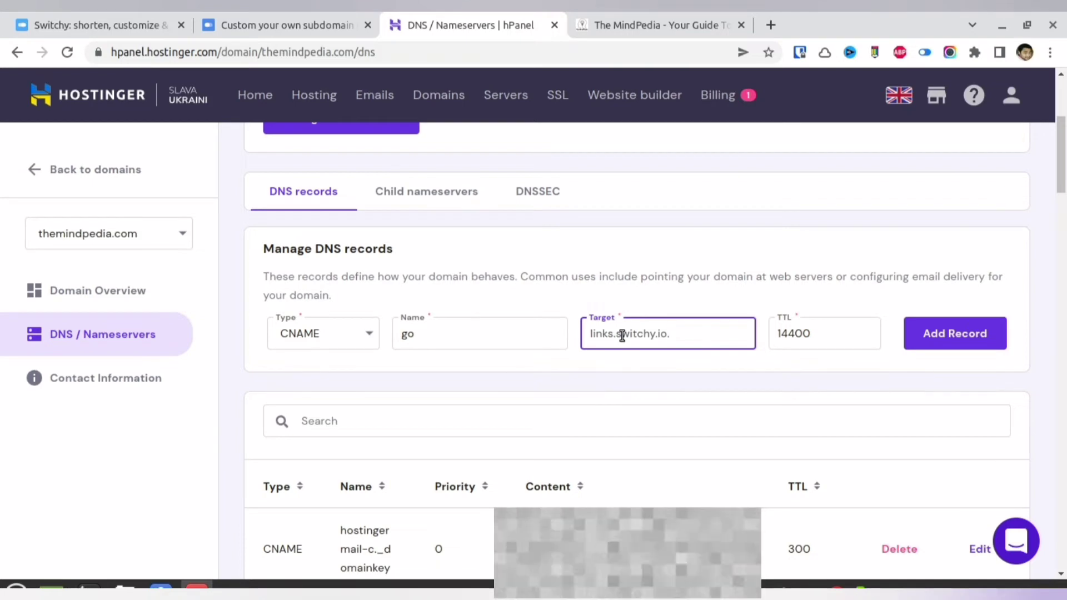
- Check the help article's note about the trailing dot on the target
{"action": "left_click", "coordinate": [248, 13]}
{"action": "left_click", "coordinate": [386, 333]}
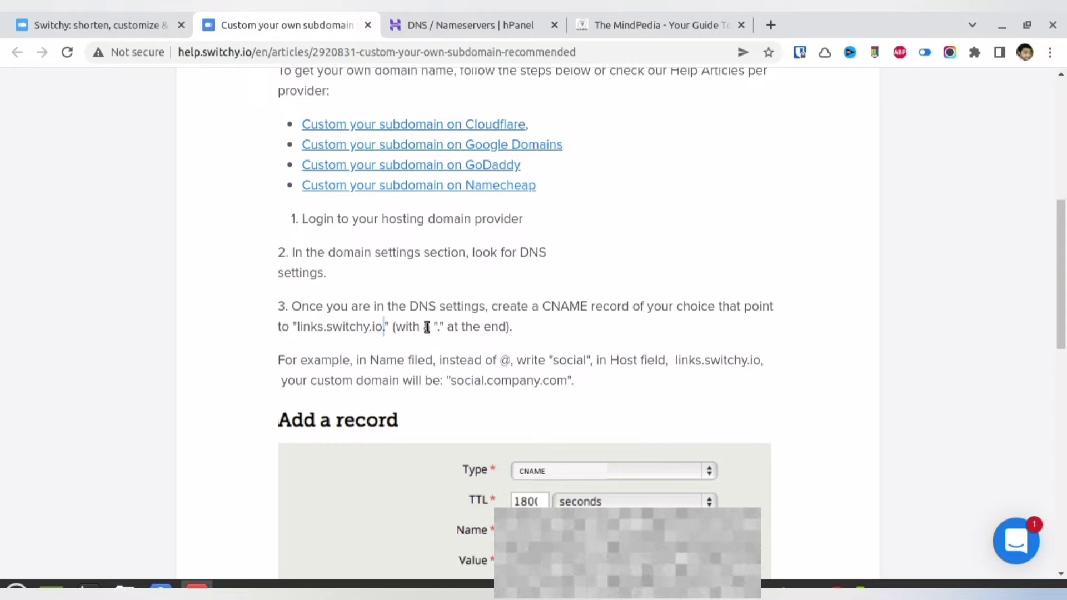
{"action": "left_click_drag", "start_coordinate": [431, 327], "coordinate": [456, 326]}
{"action": "left_click", "coordinate": [446, 14]}
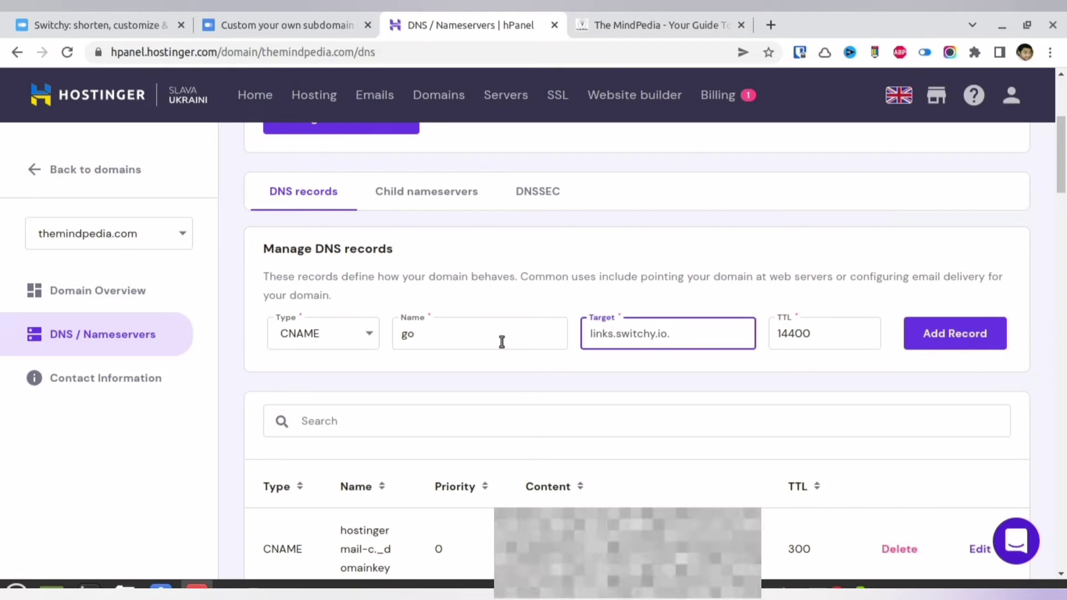
- Add the go CNAME record and search 'cname' to find it among the DNS records
{"action": "left_click", "coordinate": [975, 336]}
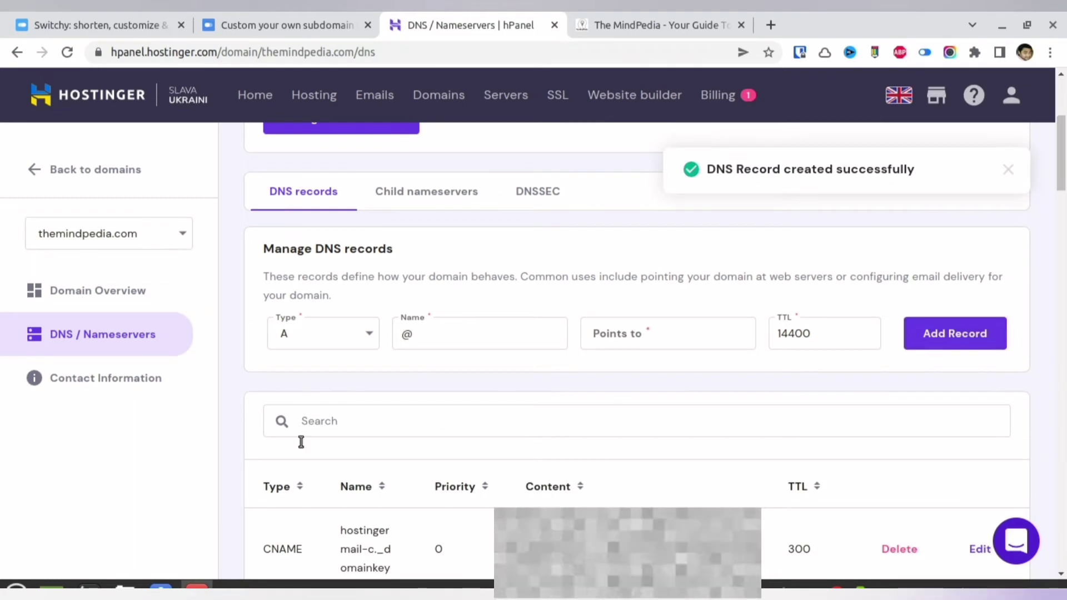
{"action": "left_click", "coordinate": [329, 421]}
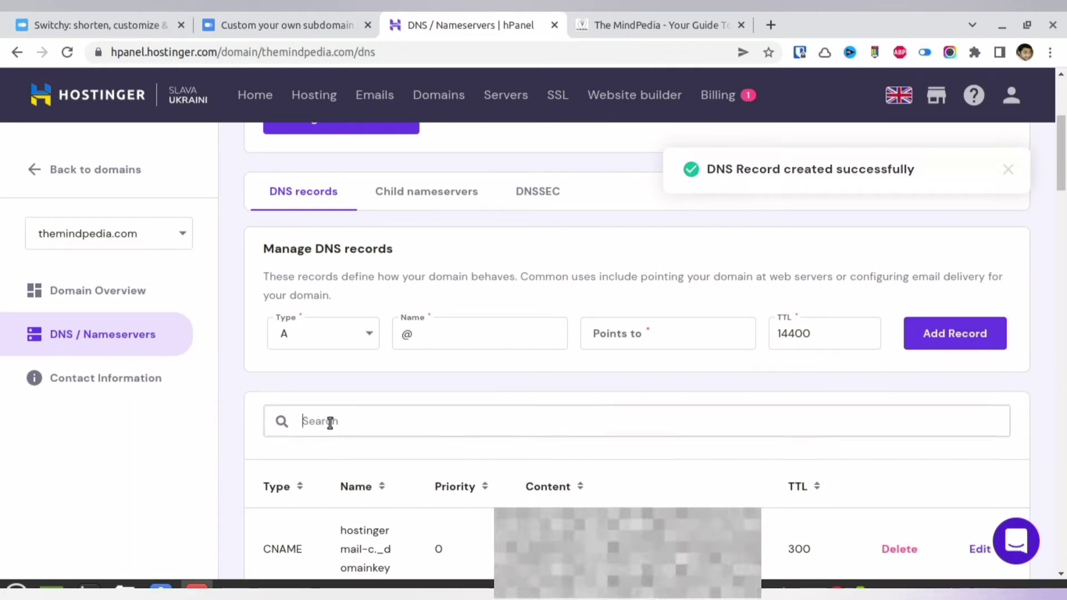
{"action": "type", "text": "cname"}
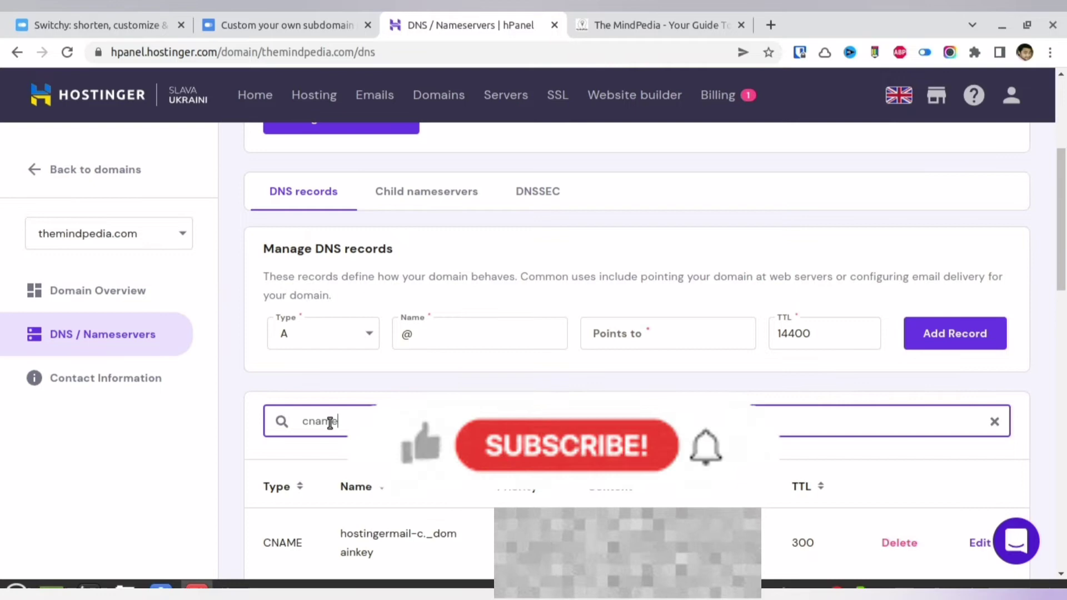
{"action": "scroll", "coordinate": [329, 421], "scroll_direction": "down", "scroll_amount": 4}
{"action": "scroll", "coordinate": [429, 500], "scroll_direction": "down", "scroll_amount": 3}
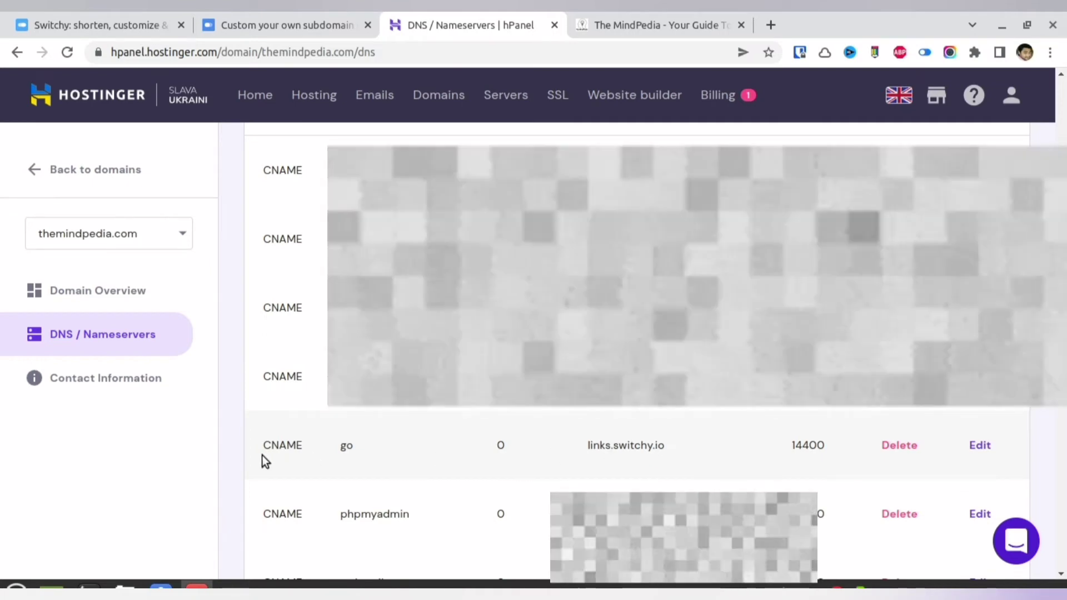
- Add go.themindpedia.com as a custom domain in Switchy's Custom domains settings
{"action": "left_click", "coordinate": [291, 13]}
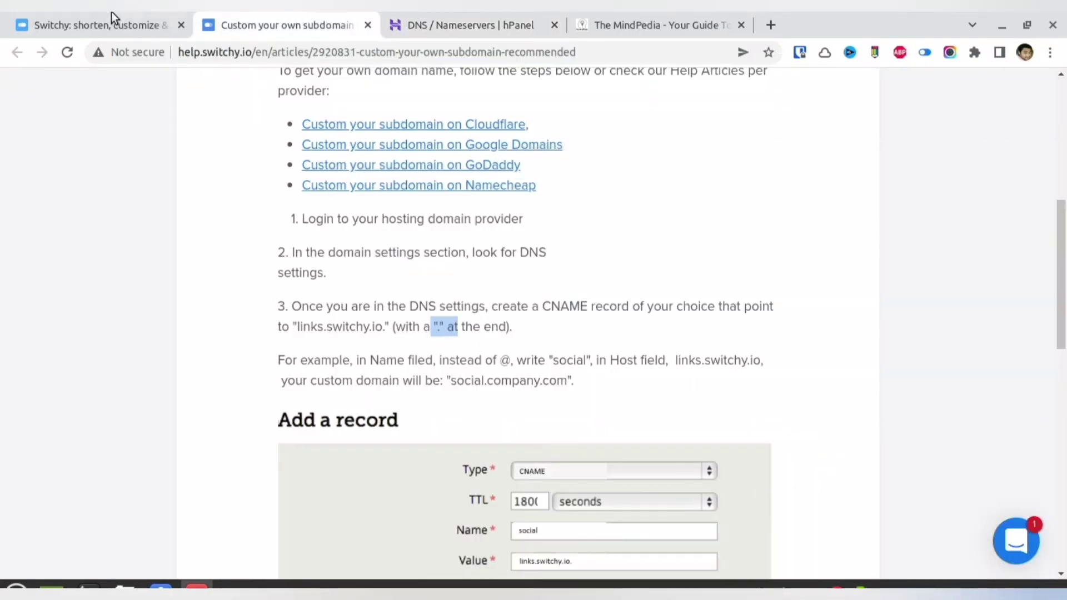
{"action": "left_click", "coordinate": [109, 16]}
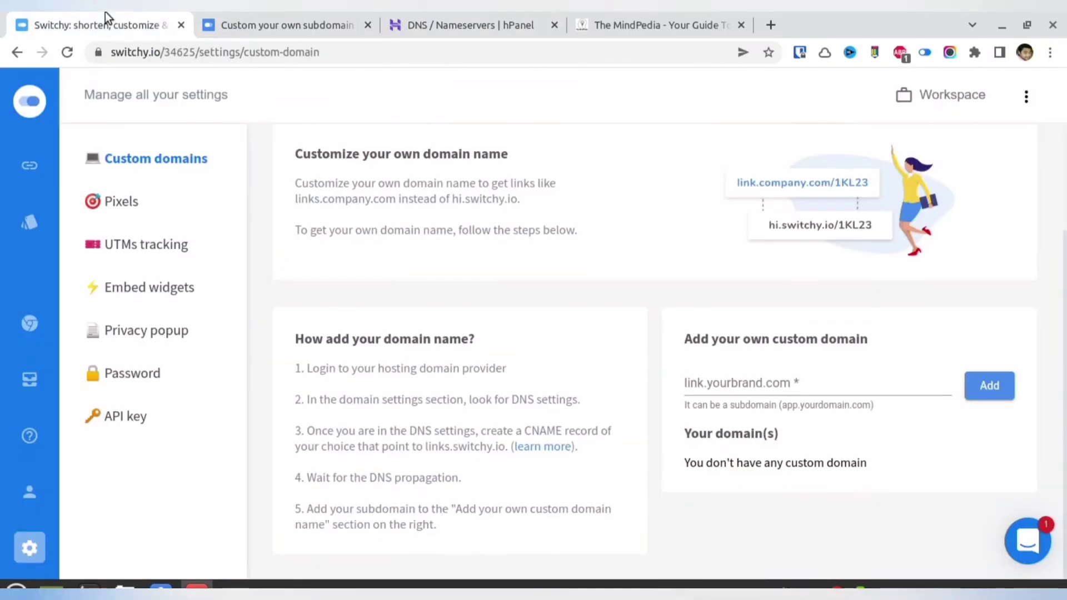
{"action": "left_click", "coordinate": [731, 384]}
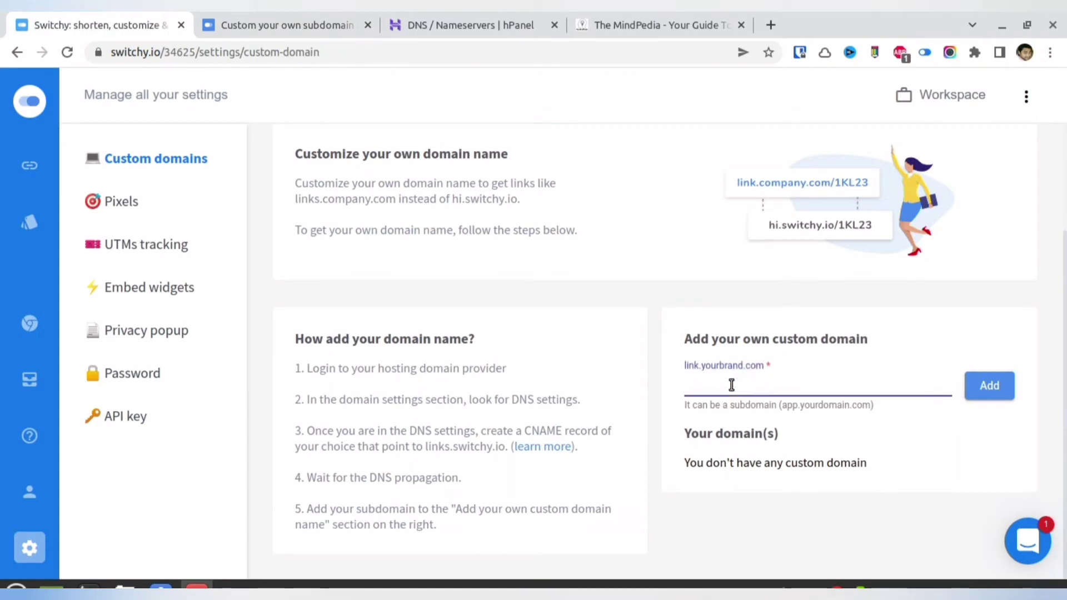
{"action": "type", "text": "go."}
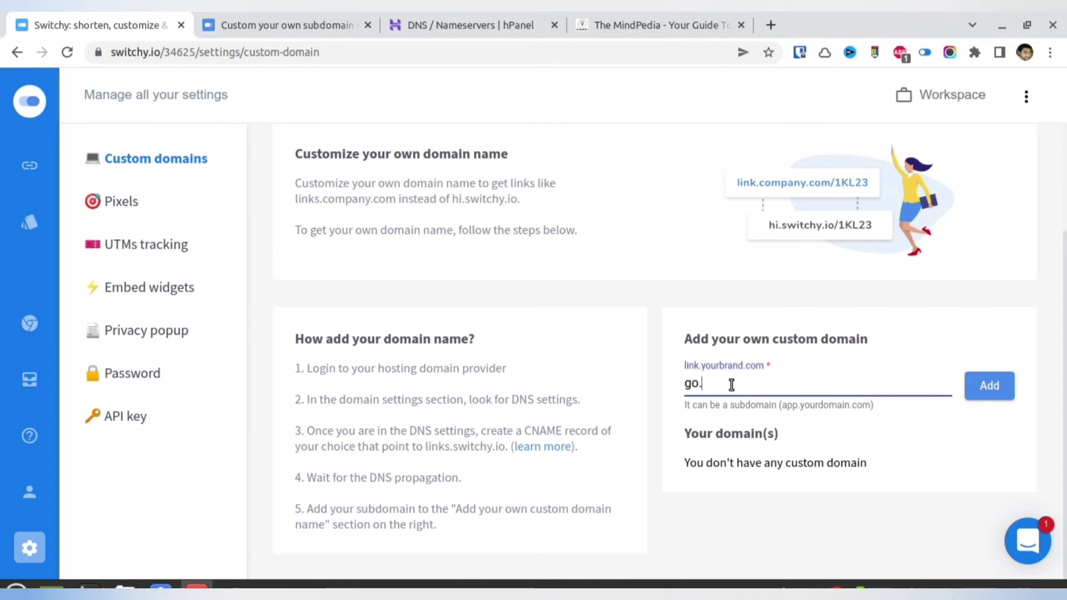
{"action": "type", "text": "themindpedia"}
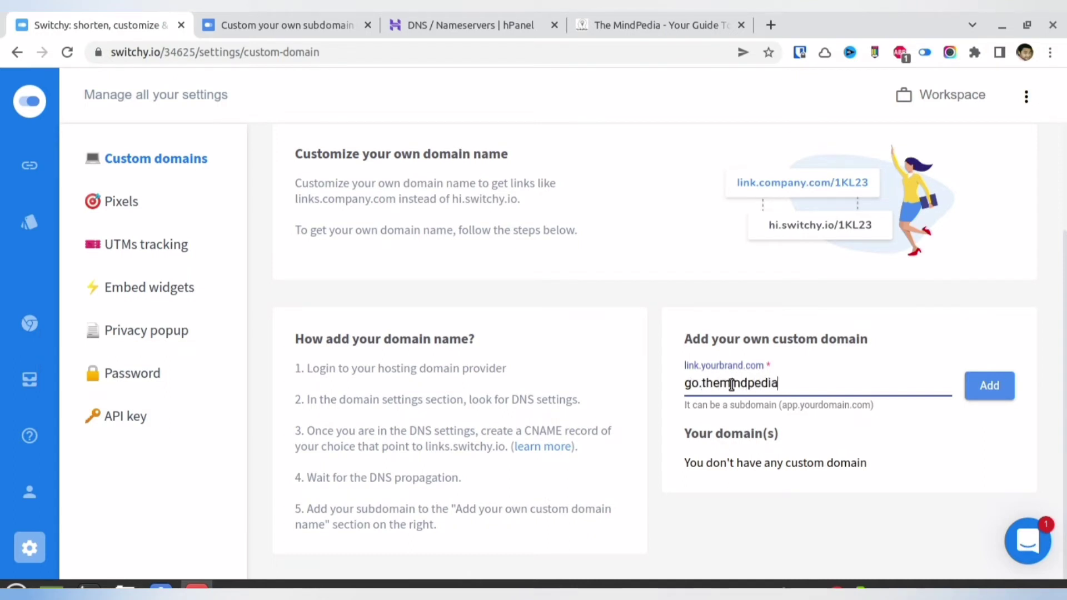
{"action": "type", "text": ".com"}
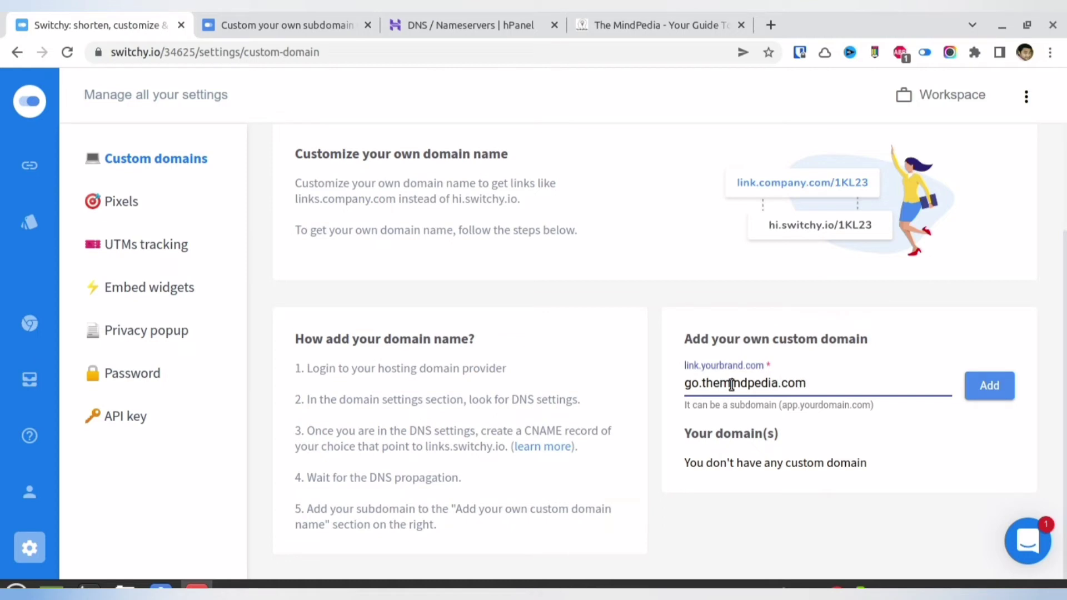
{"action": "left_click", "coordinate": [1004, 389]}
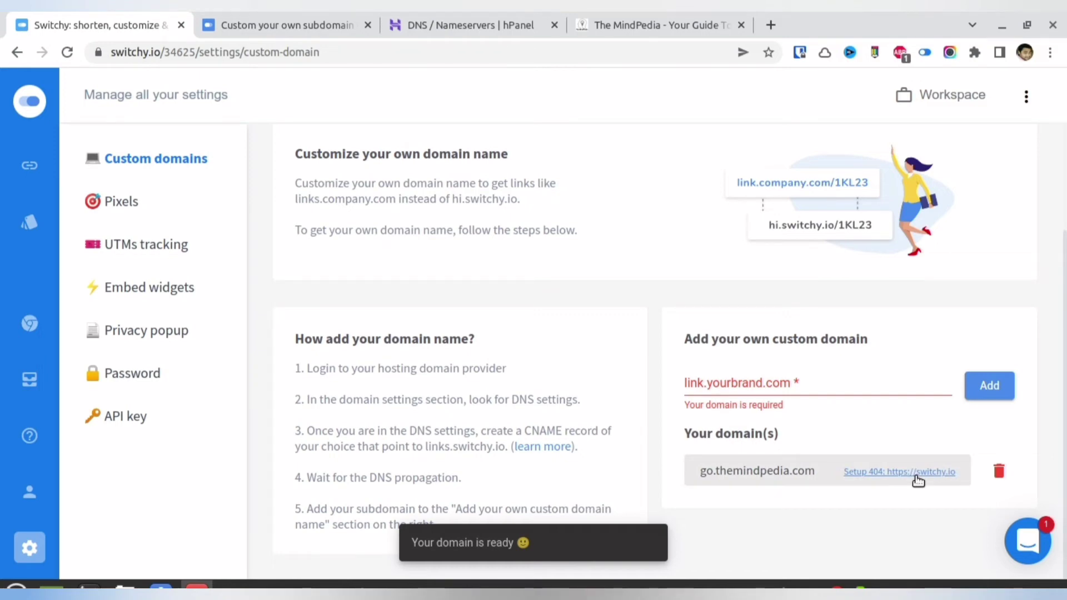
- Paste the themindpedia.com address into Switchy's shorten box and start a new short link
{"action": "scroll", "coordinate": [666, 156], "scroll_direction": "up", "scroll_amount": 3}
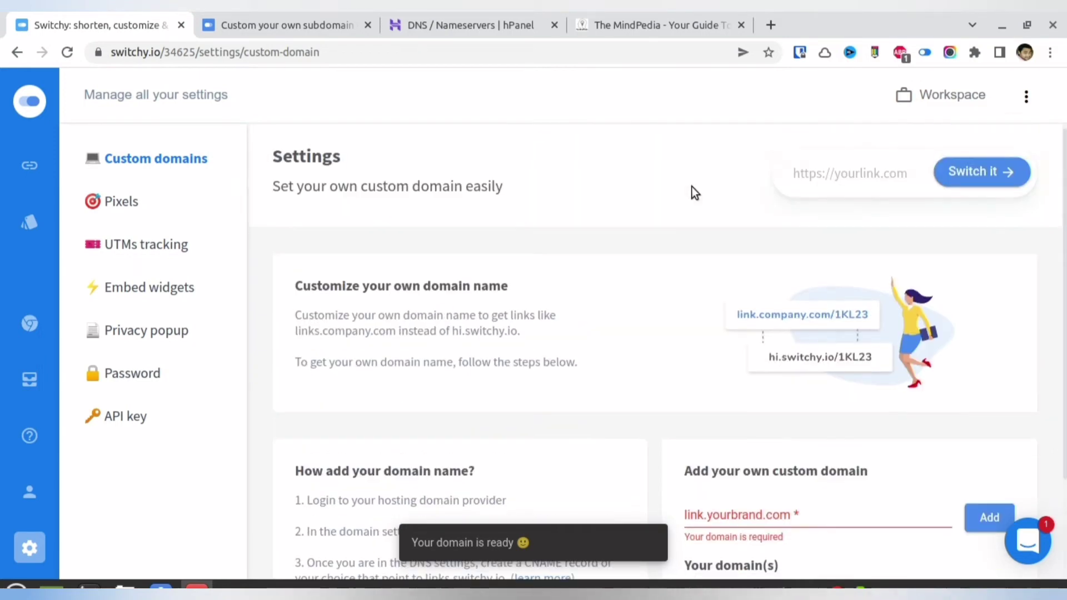
{"action": "right_click", "coordinate": [888, 181]}
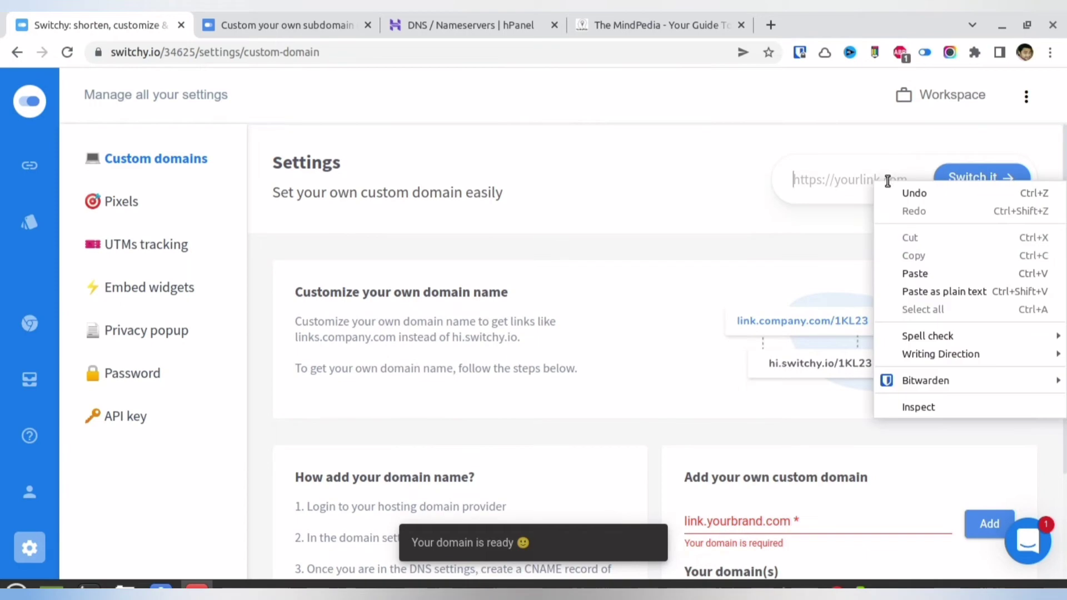
{"action": "left_click", "coordinate": [934, 286]}
{"action": "left_click", "coordinate": [653, 13]}
{"action": "left_click", "coordinate": [285, 52]}
{"action": "key", "text": "ctrl+c"}
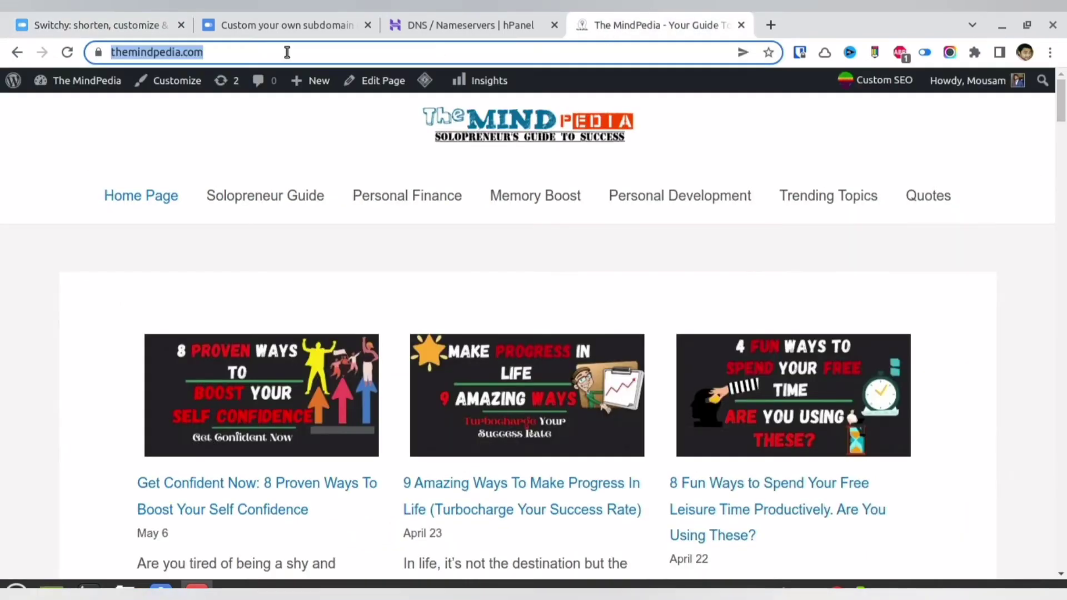
{"action": "right_click", "coordinate": [188, 52]}
{"action": "left_click", "coordinate": [235, 138]}
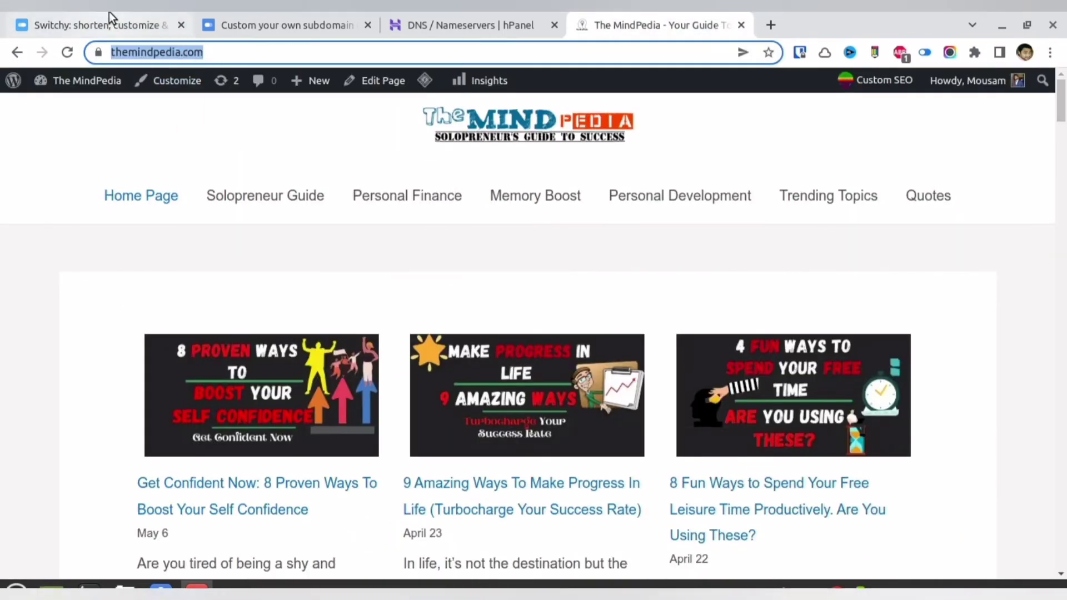
{"action": "left_click", "coordinate": [100, 24]}
{"action": "triple_click", "coordinate": [808, 182]}
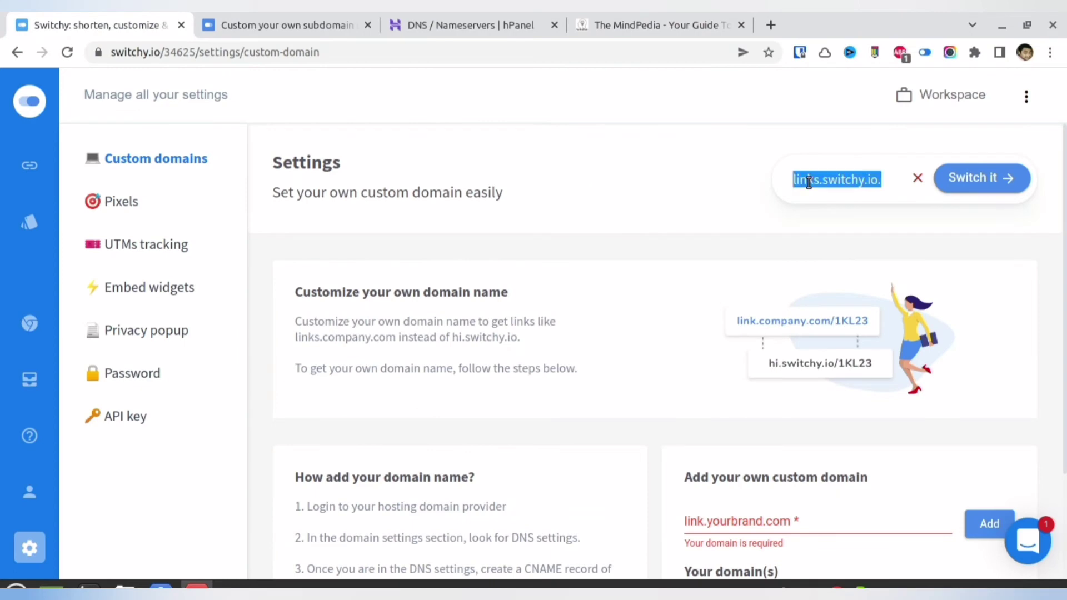
{"action": "key", "text": "ctrl+v"}
{"action": "left_click", "coordinate": [995, 186]}
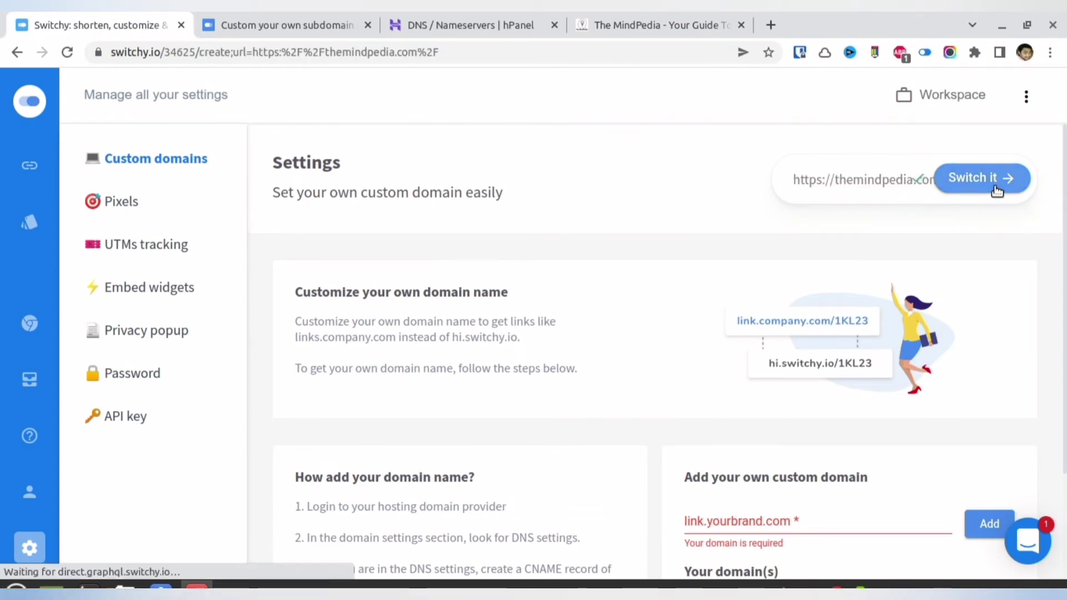
- Pick go.themindpedia.com as the link domain, try an ending, then return Home unsaved
{"action": "scroll", "coordinate": [642, 314], "scroll_direction": "down", "scroll_amount": 8}
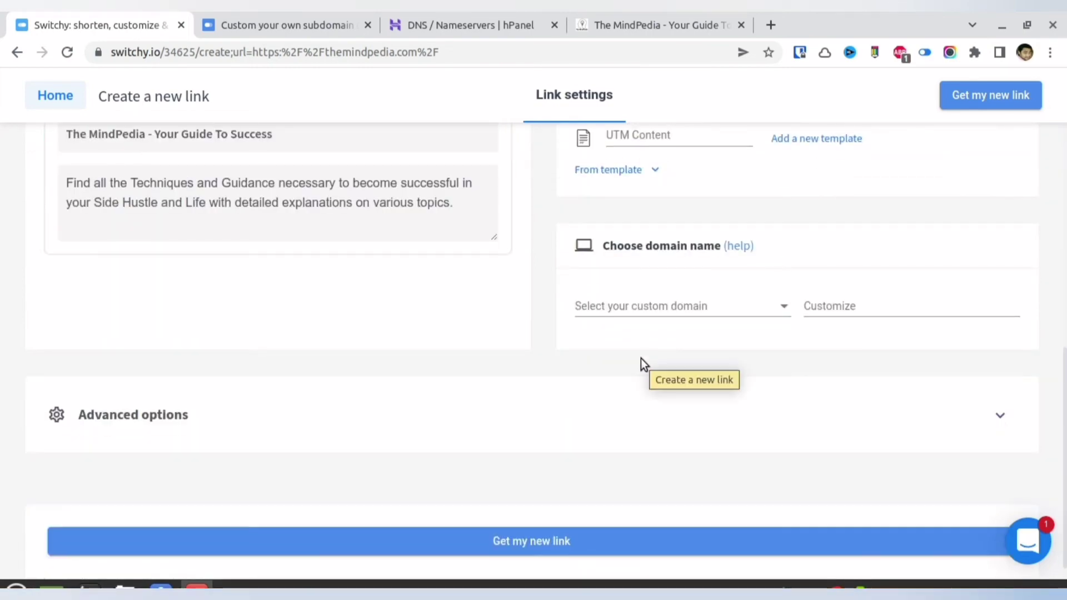
{"action": "left_click", "coordinate": [658, 313]}
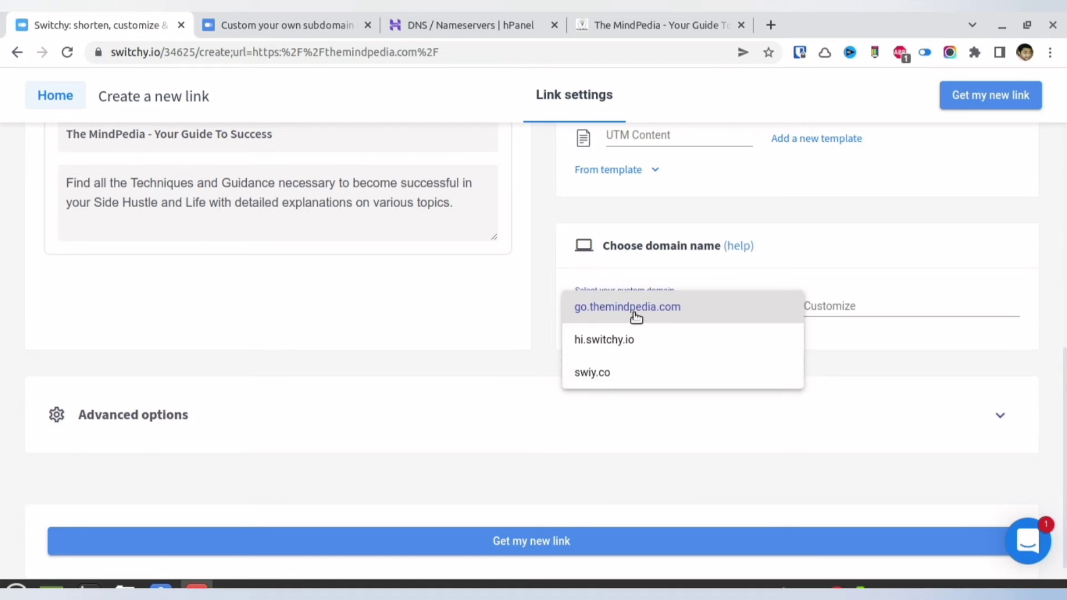
{"action": "left_click", "coordinate": [636, 310]}
{"action": "left_click", "coordinate": [866, 305]}
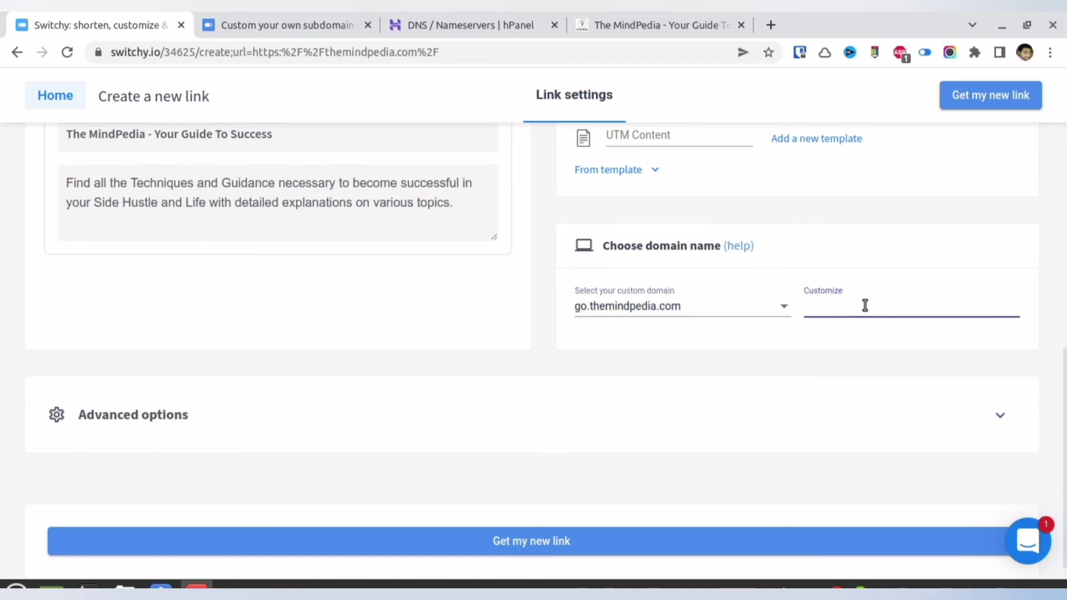
{"action": "type", "text": "myweb"}
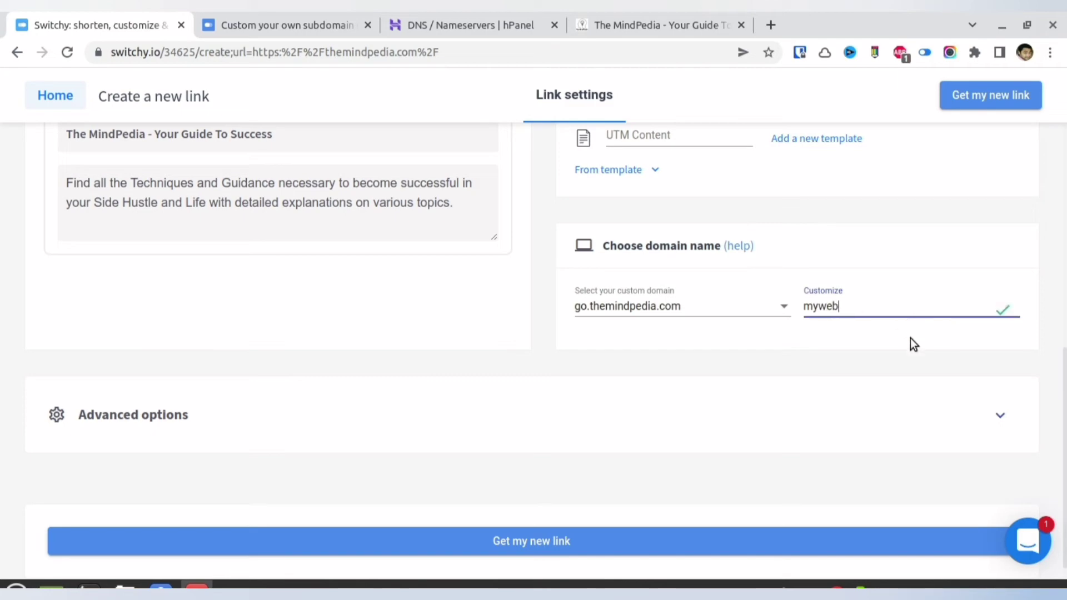
{"action": "left_click", "coordinate": [33, 94]}
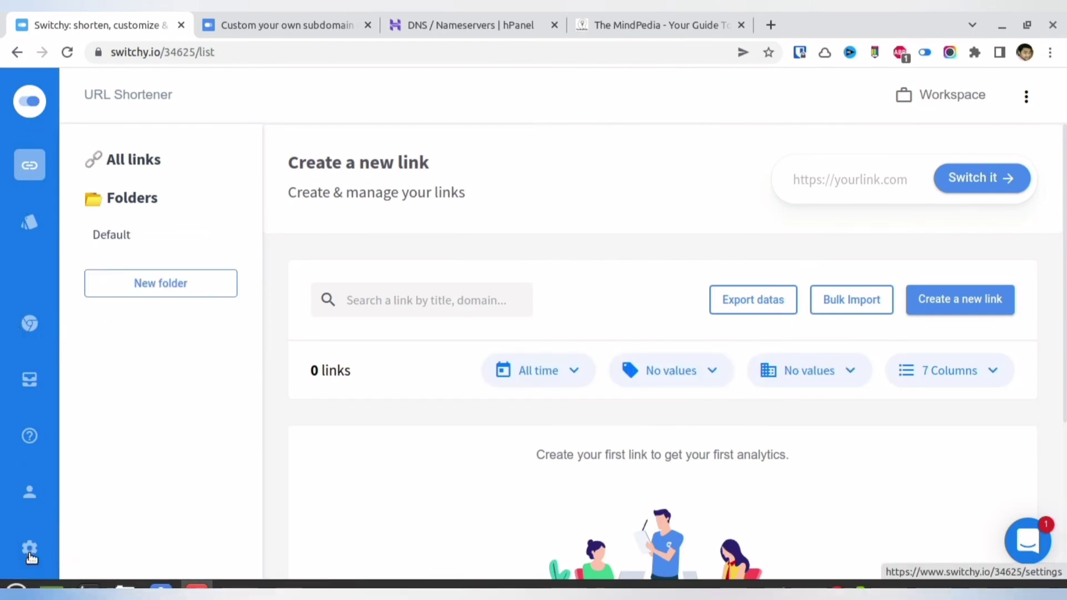
{"action": "left_click", "coordinate": [30, 549]}
{"action": "scroll", "coordinate": [745, 434], "scroll_direction": "down", "scroll_amount": 2}
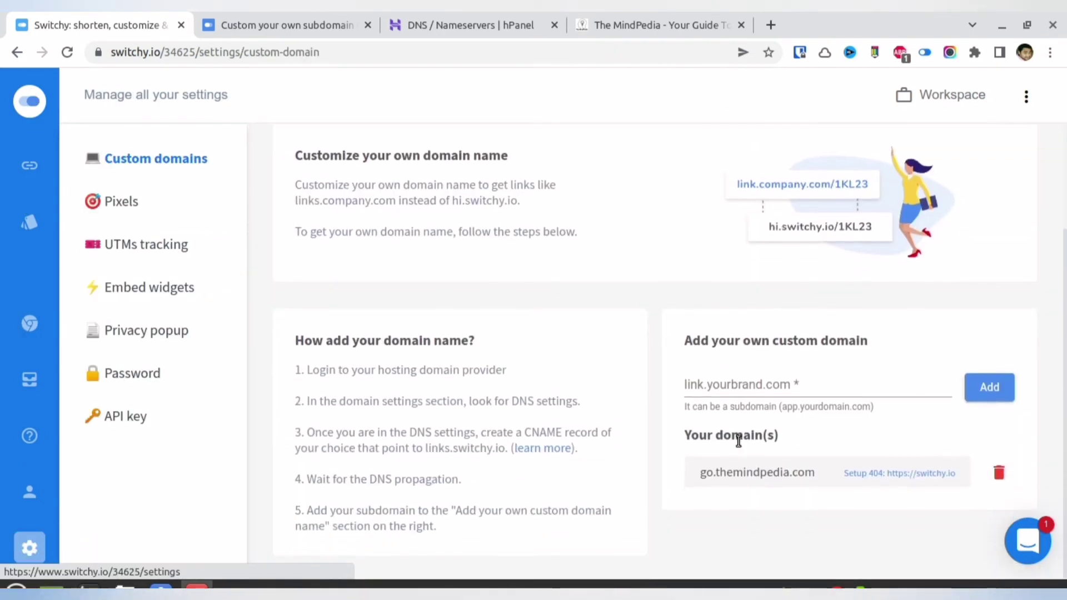
{"action": "left_click", "coordinate": [892, 477]}
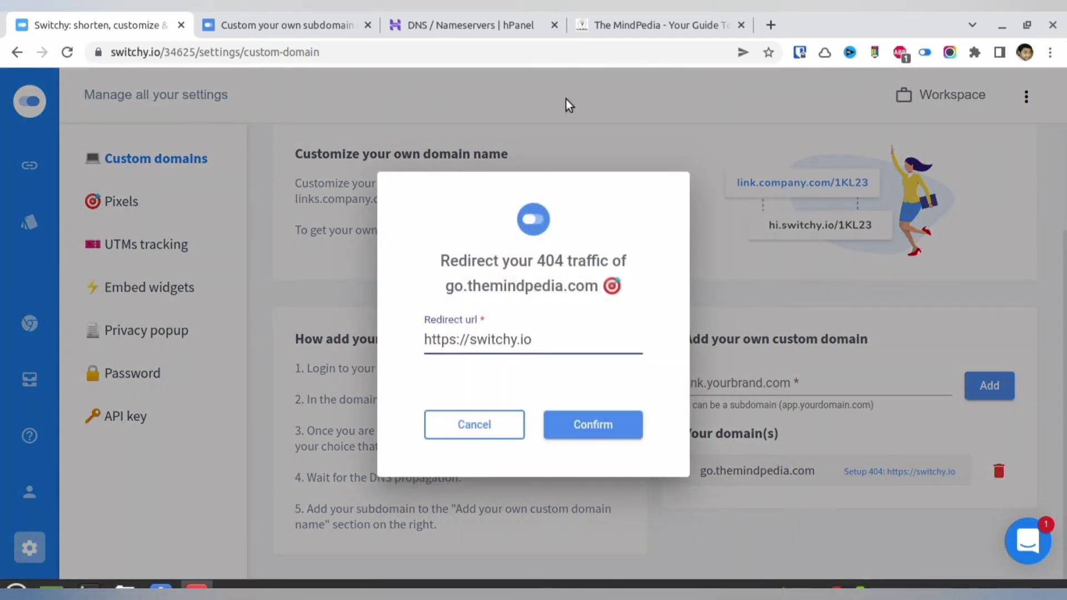
{"action": "left_click", "coordinate": [601, 20]}
{"action": "right_click", "coordinate": [168, 51]}
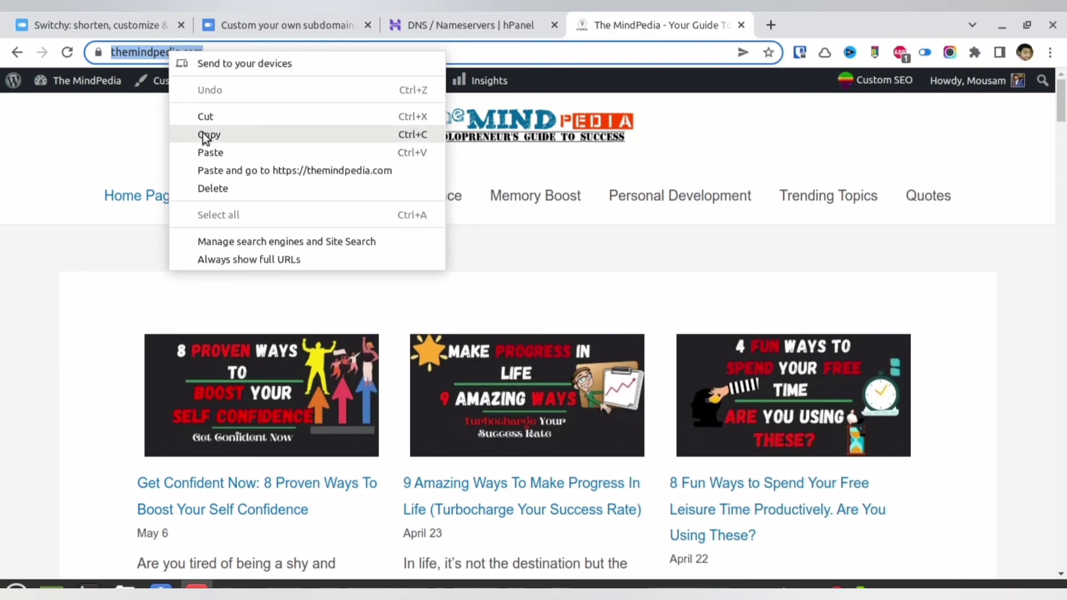
{"action": "left_click", "coordinate": [203, 134]}
{"action": "left_click", "coordinate": [76, 14]}
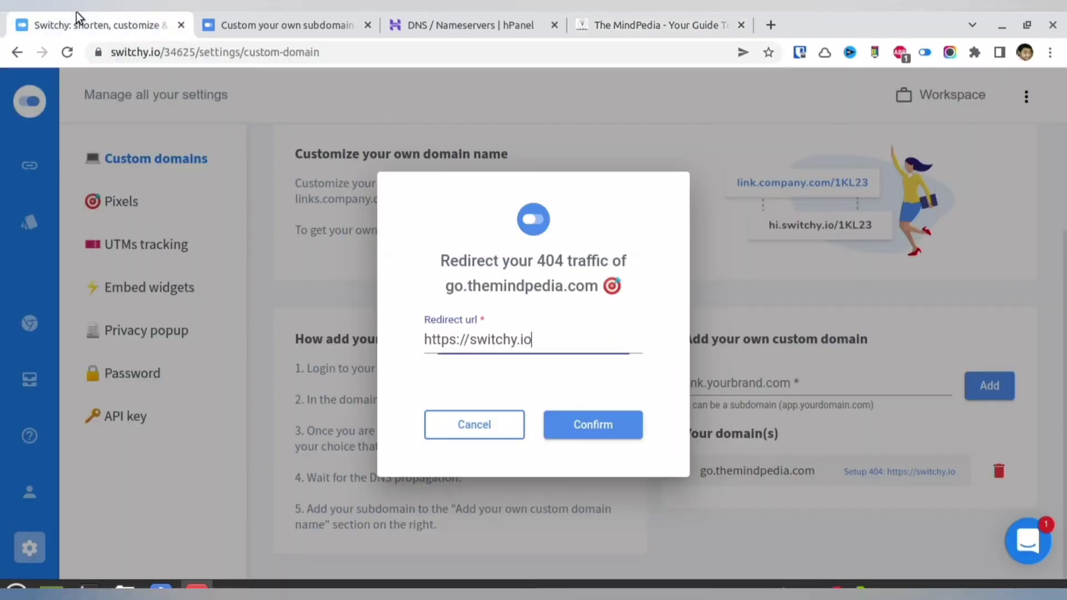
{"action": "triple_click", "coordinate": [543, 339]}
{"action": "key", "text": "ctrl+v"}
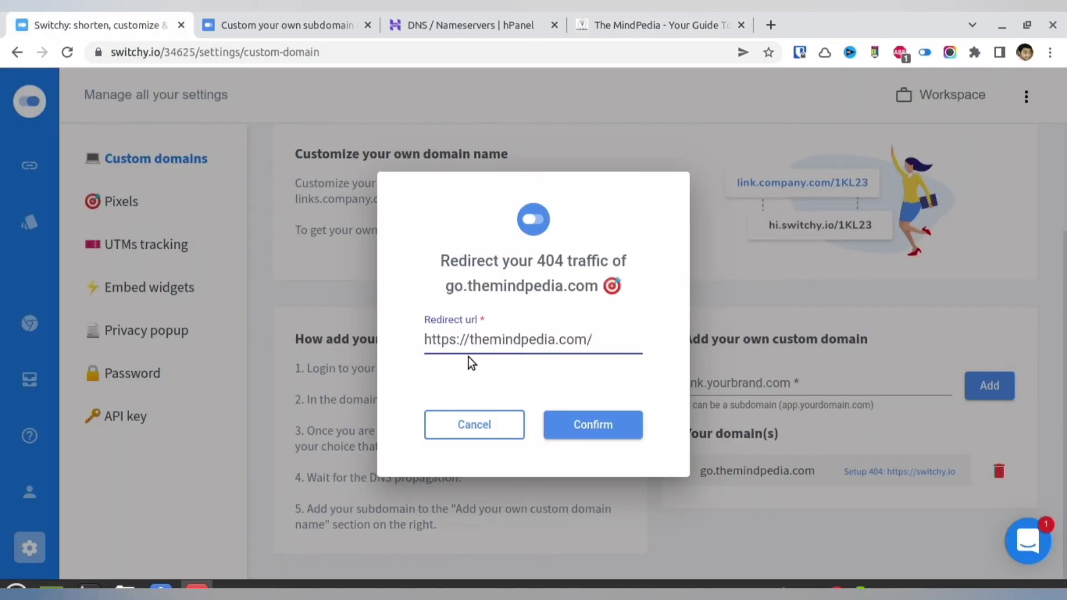
{"action": "left_click", "coordinate": [595, 427]}
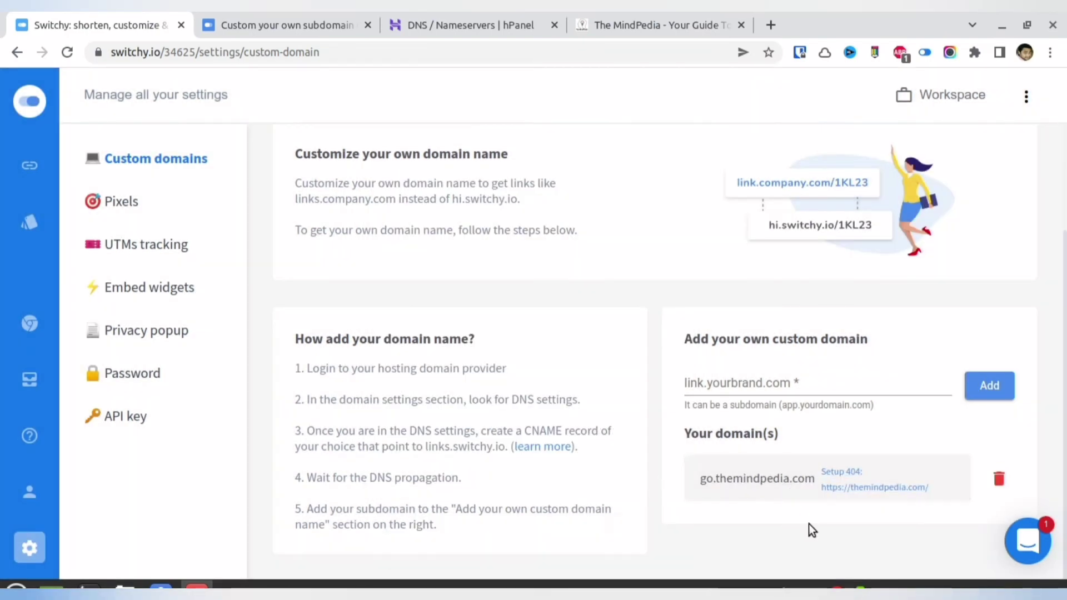
{"action": "left_click", "coordinate": [877, 487]}
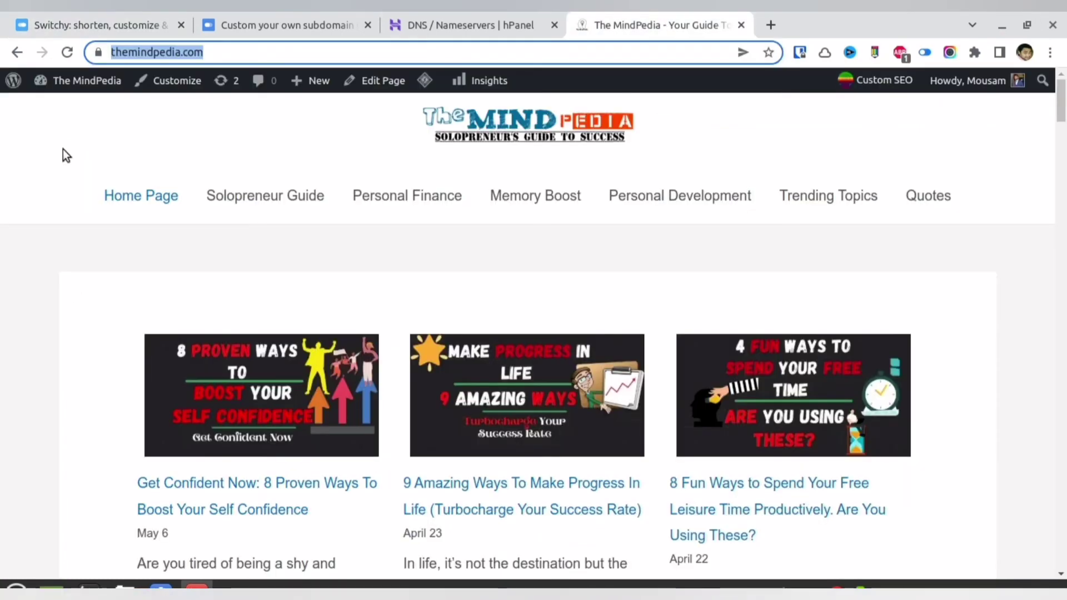
{"action": "left_click", "coordinate": [35, 13]}
{"action": "left_click", "coordinate": [887, 488]}
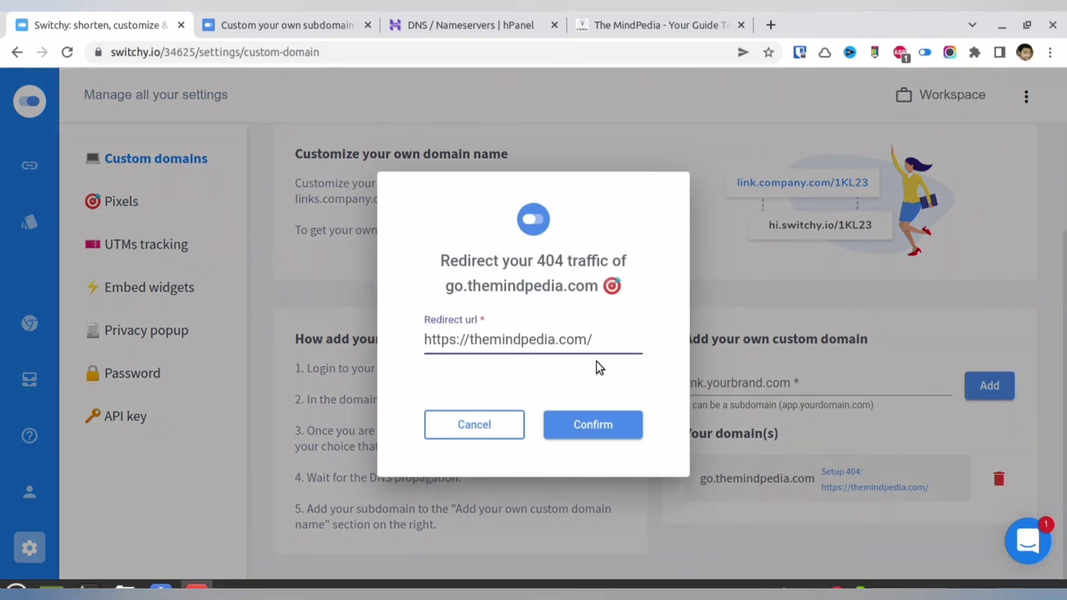
{"action": "left_click", "coordinate": [492, 426]}
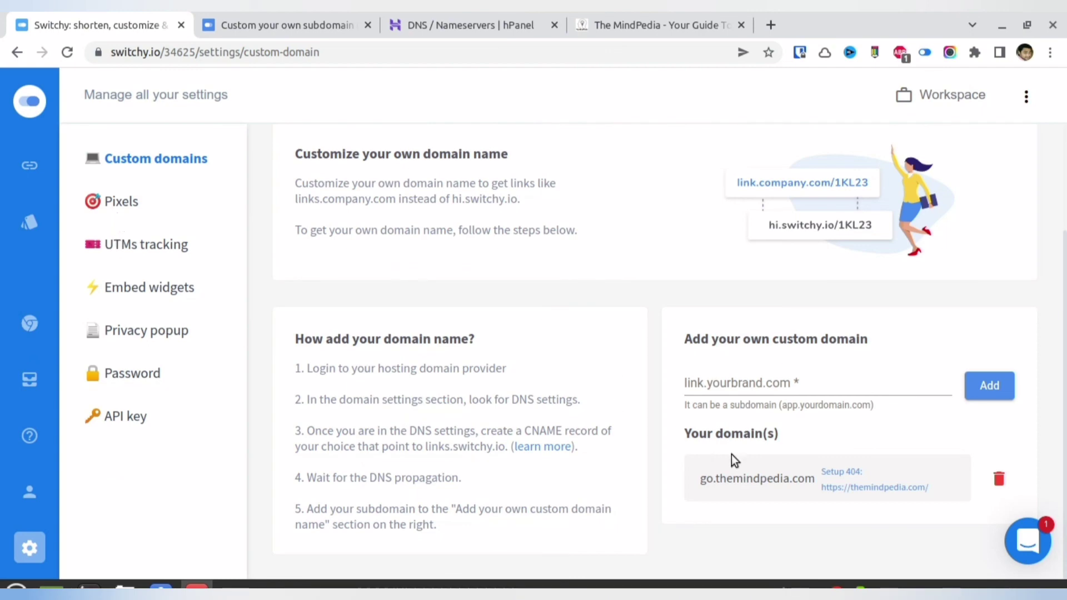
- Visit the Smartpages section, then return to the custom domain settings
{"action": "scroll", "coordinate": [665, 456], "scroll_direction": "up", "scroll_amount": 3}
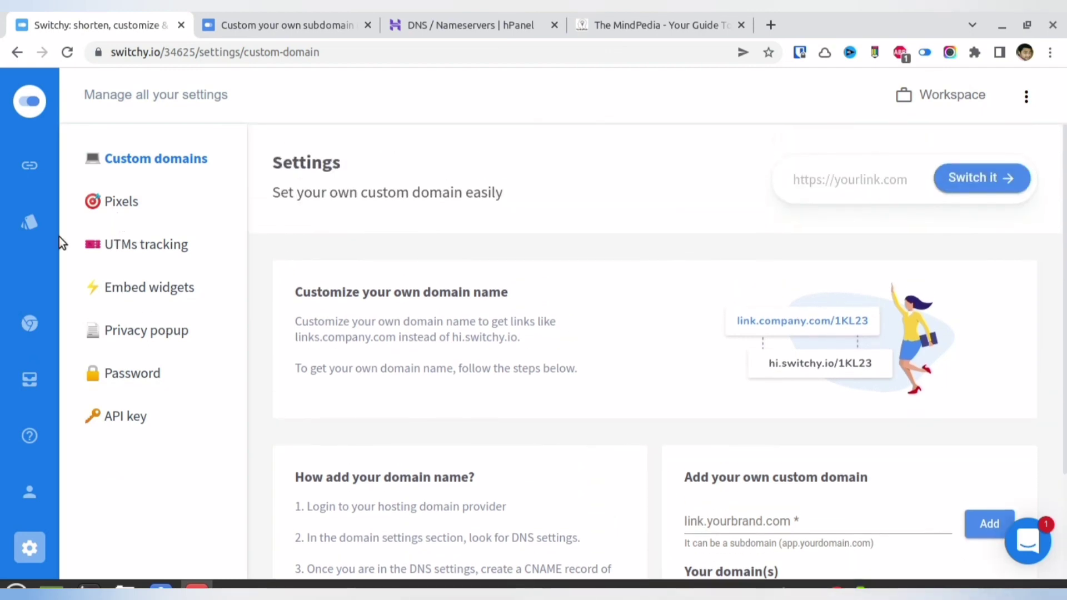
{"action": "left_click", "coordinate": [30, 224]}
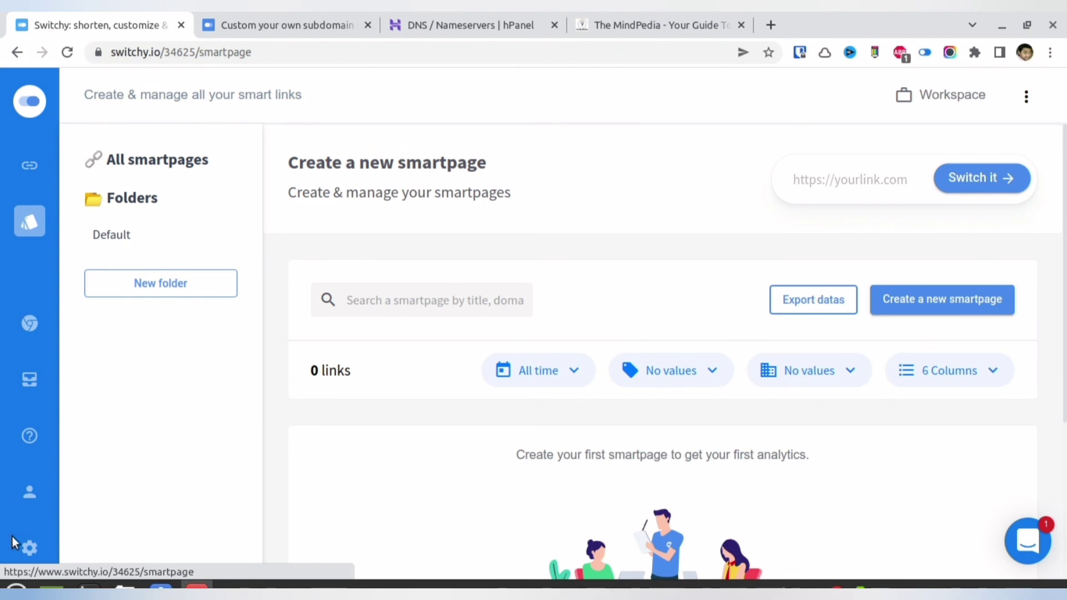
{"action": "left_click", "coordinate": [30, 548]}
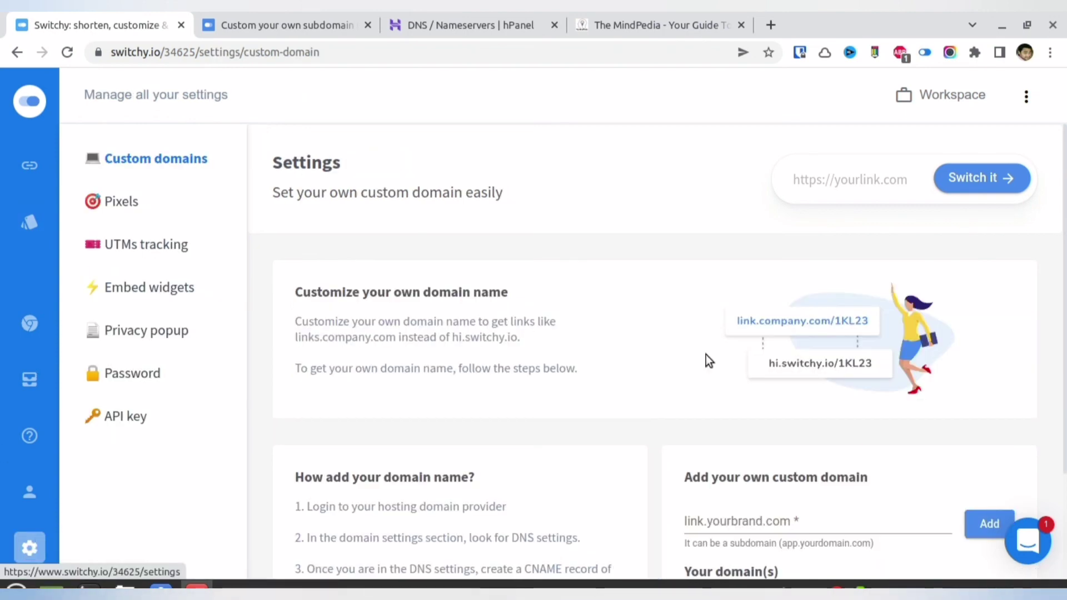
- Recheck the go.themindpedia.com 404 redirect without changes, then show the URL Shortener links list
{"action": "scroll", "coordinate": [706, 358], "scroll_direction": "down", "scroll_amount": 3}
{"action": "left_click", "coordinate": [865, 490]}
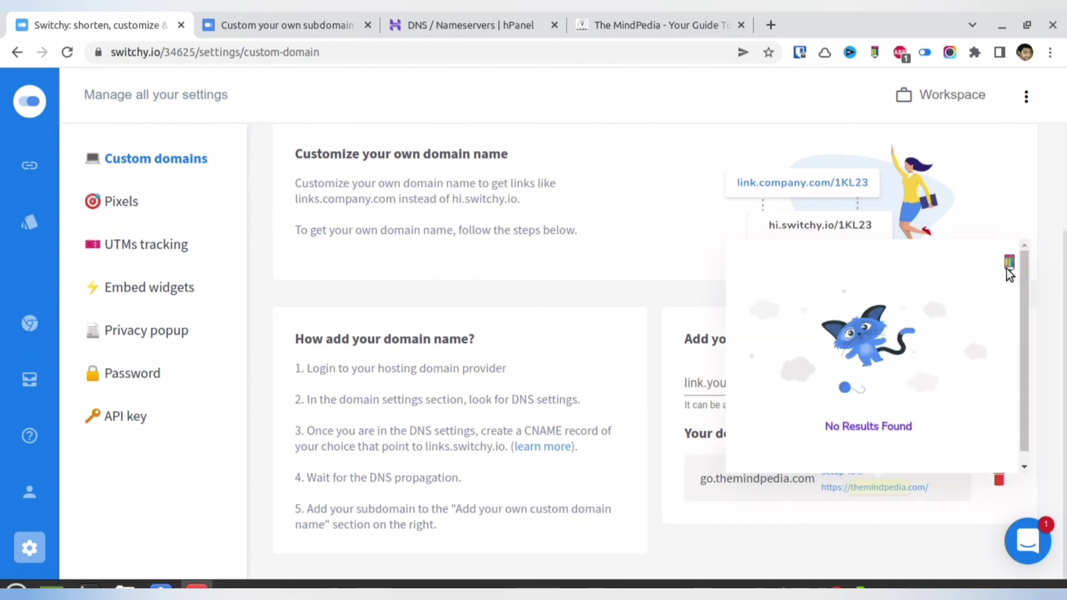
{"action": "left_click", "coordinate": [876, 536]}
{"action": "left_click", "coordinate": [872, 490]}
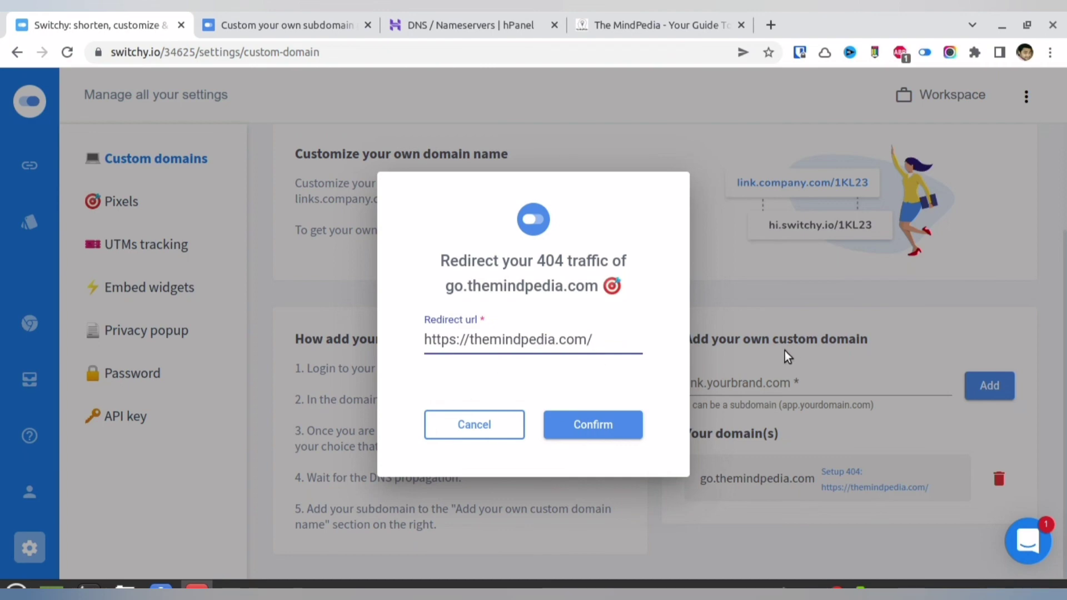
{"action": "left_click", "coordinate": [483, 426]}
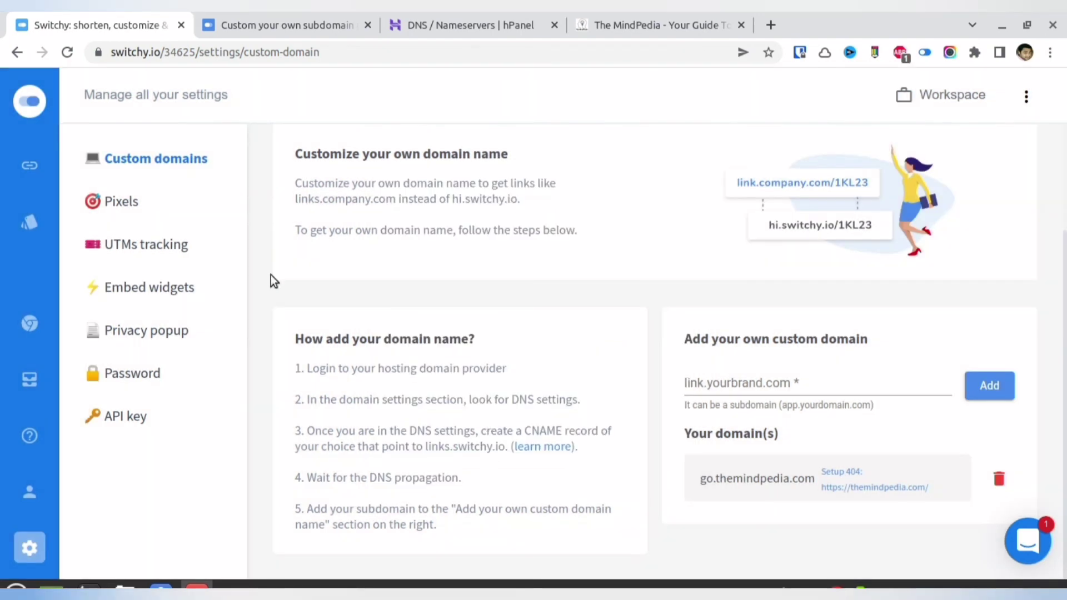
{"action": "left_click", "coordinate": [29, 102]}
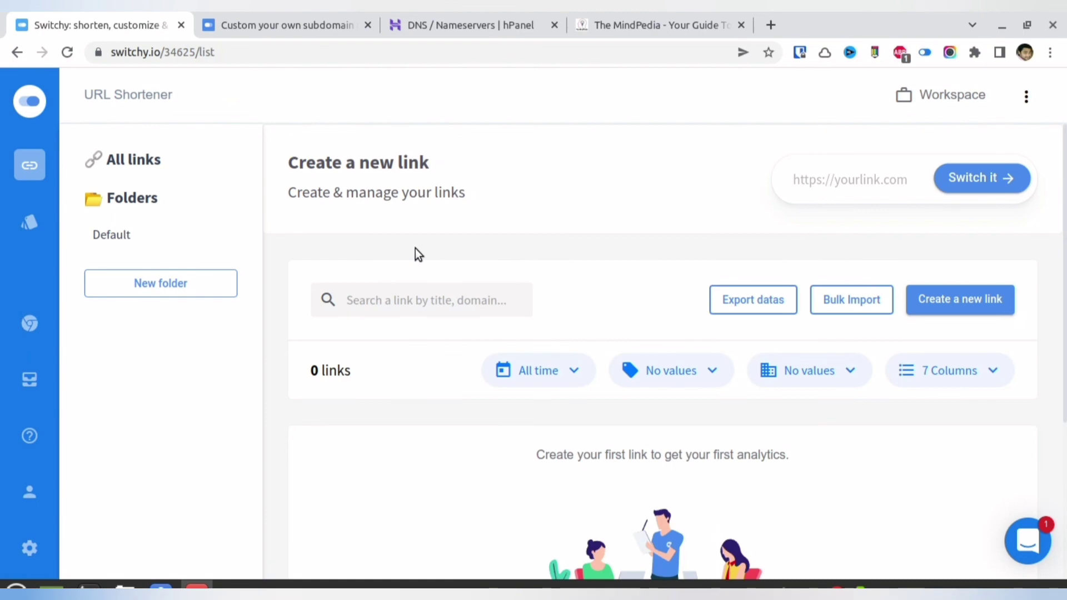